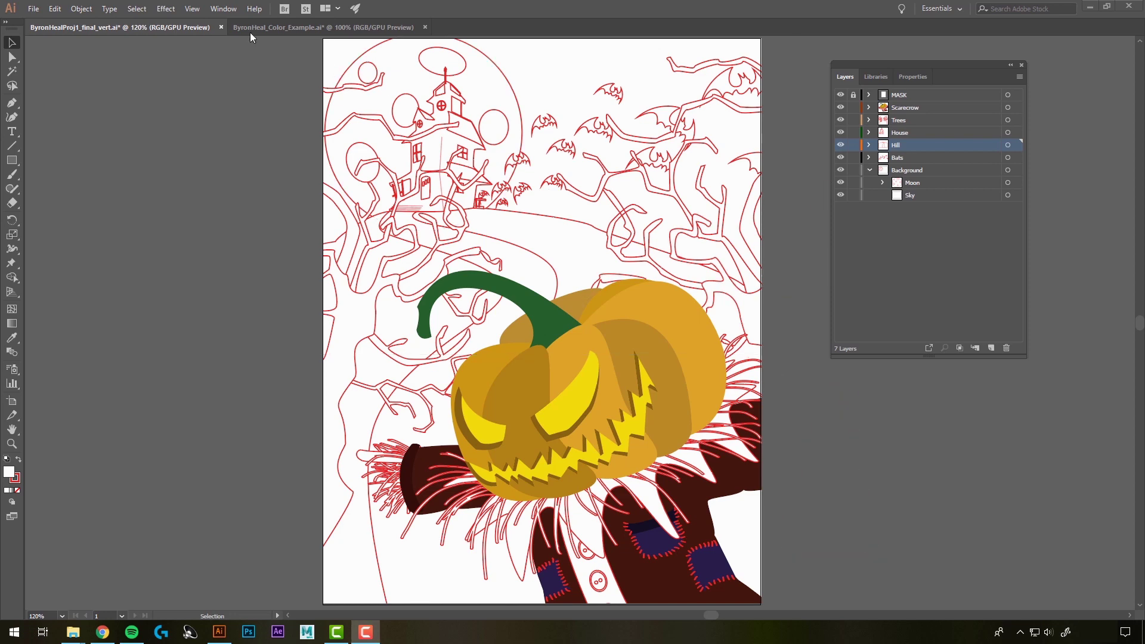
# Step: Display the Color and Gradient panels, placing the Gradient panel in the empty space beside the artboard
pyautogui.click(224, 8)
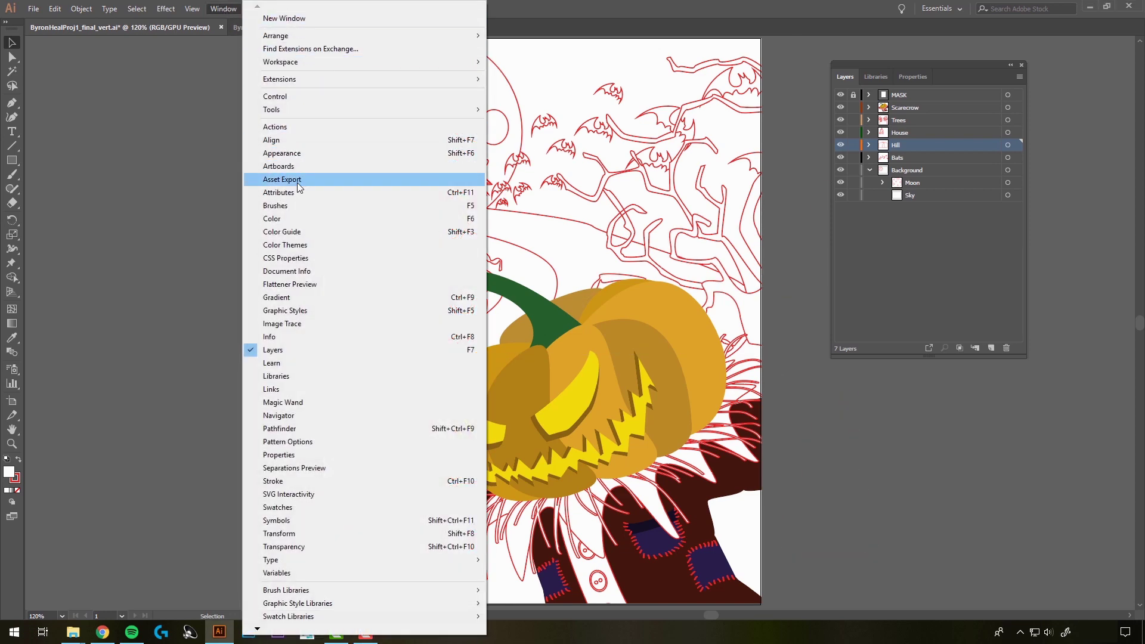
pyautogui.click(284, 219)
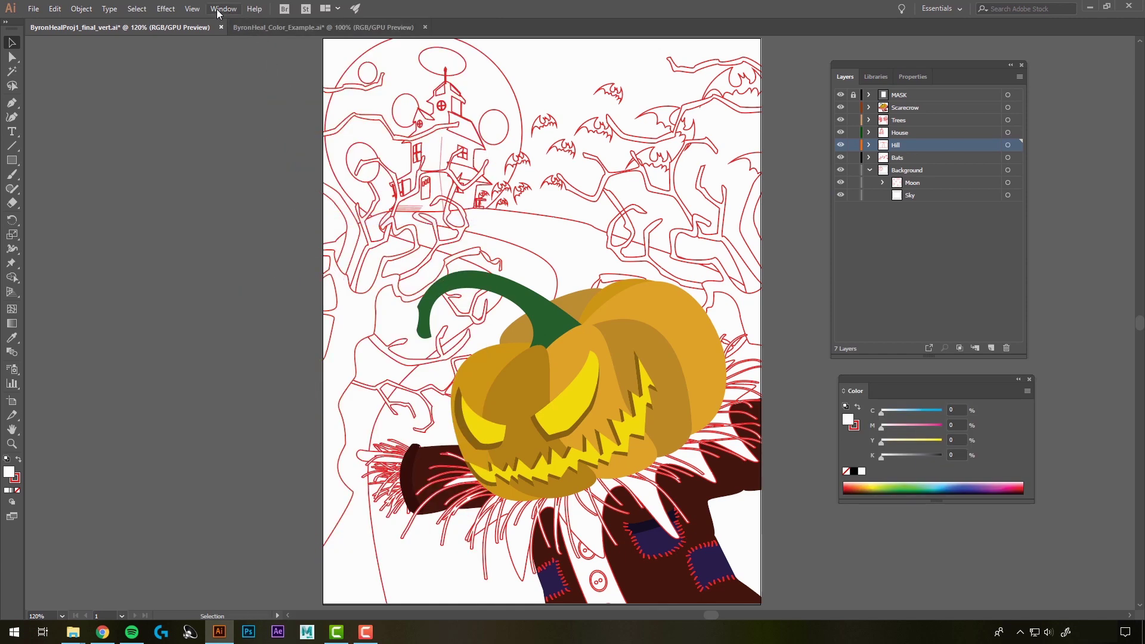
pyautogui.click(221, 9)
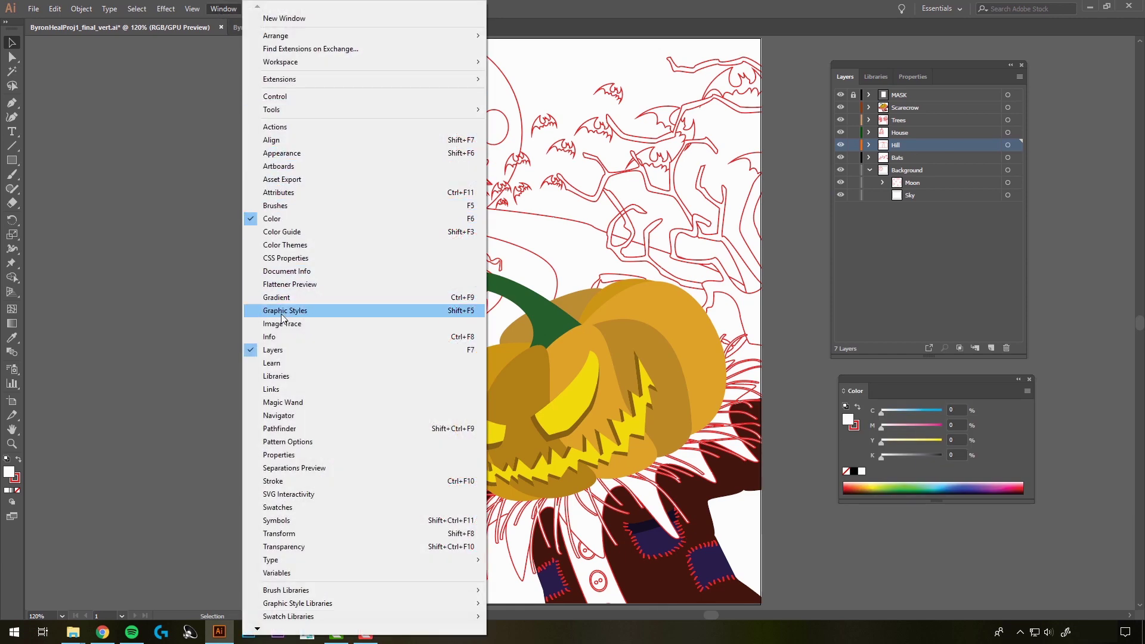
pyautogui.click(289, 298)
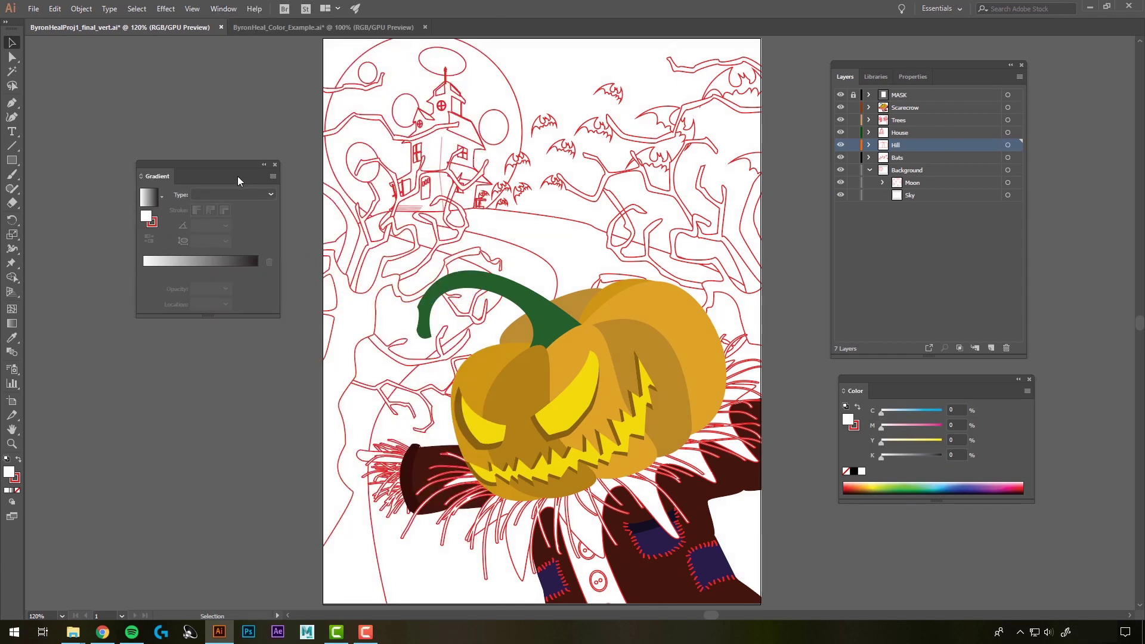
pyautogui.moveTo(220, 163); pyautogui.dragTo(220, 134)
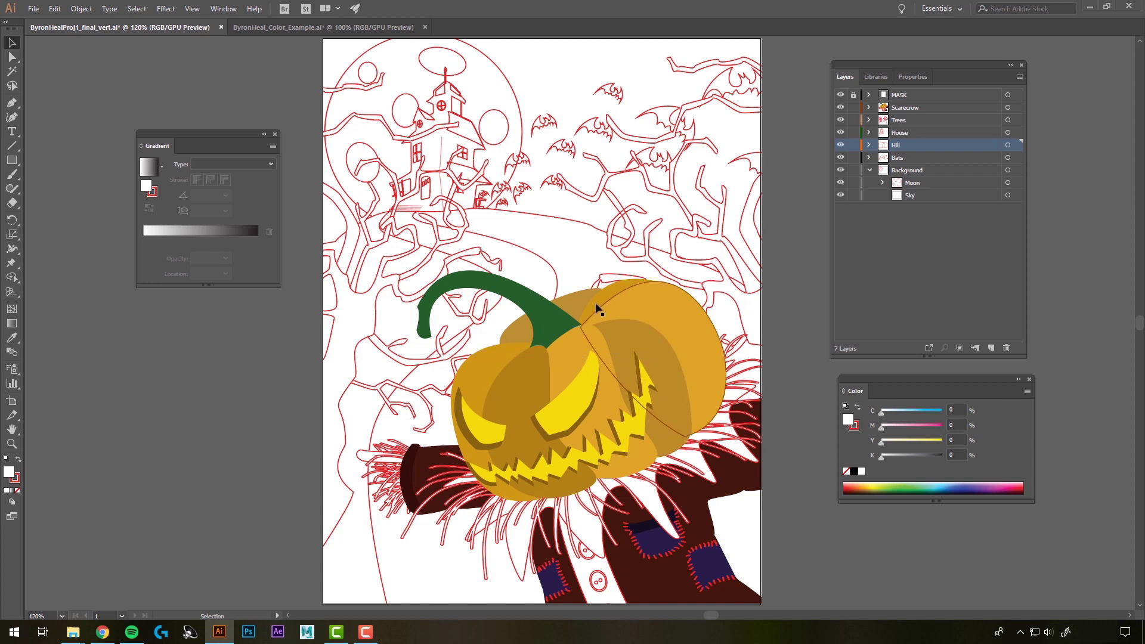
# Step: Hide the Scarecrow layer and fill the Sky shape in the Background layer with the white-to-black linear gradient
pyautogui.click(841, 107)
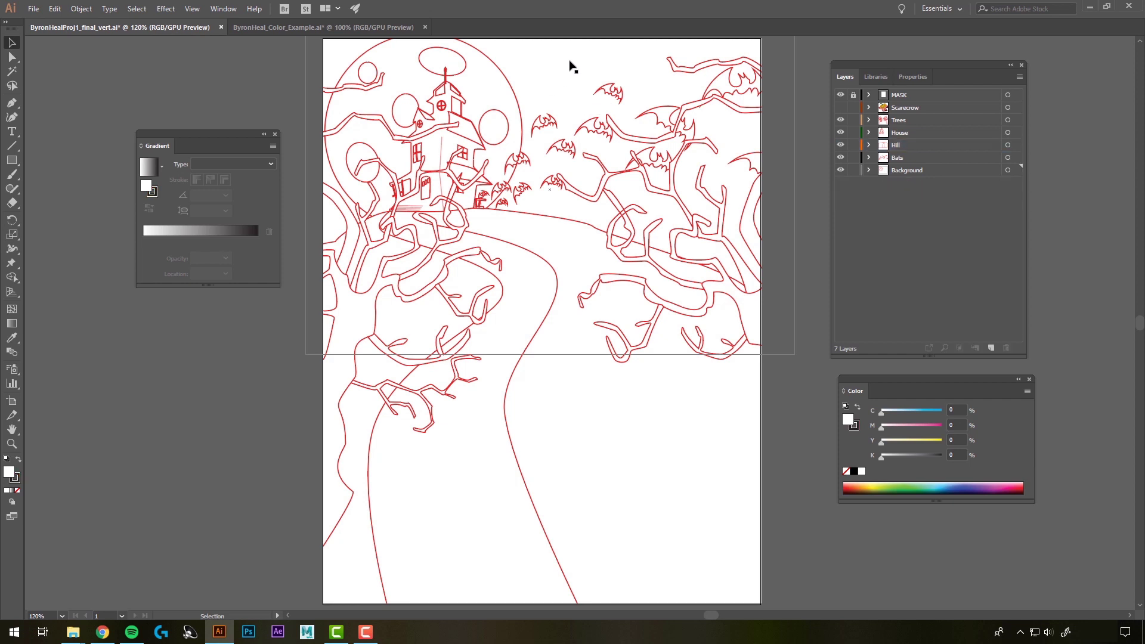
pyautogui.click(868, 171)
pyautogui.click(1008, 195)
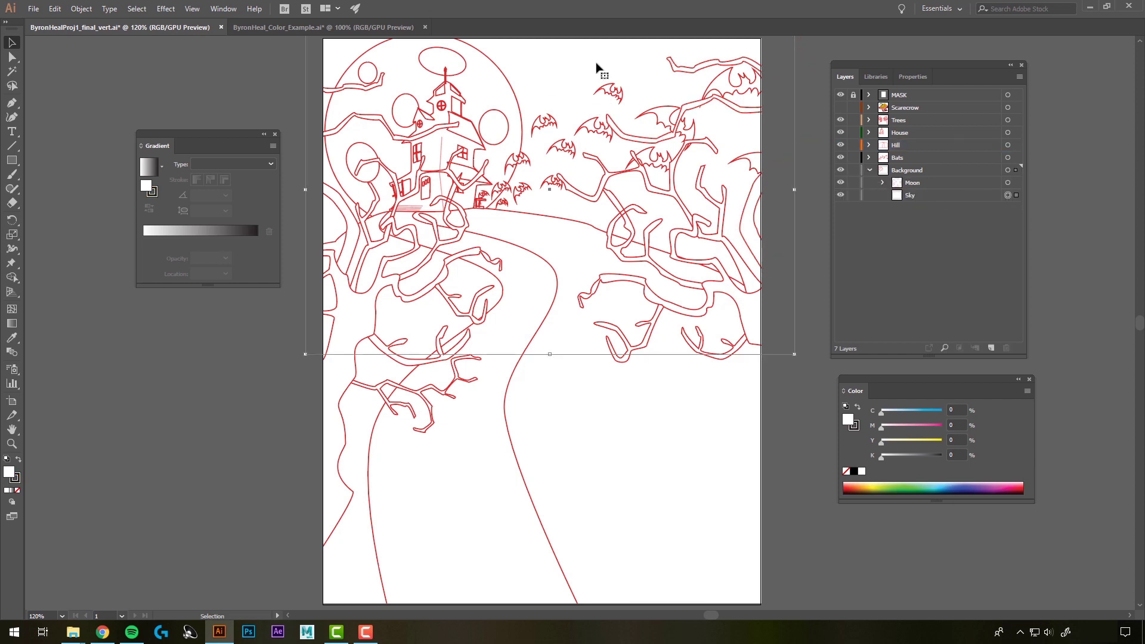
pyautogui.click(12, 496)
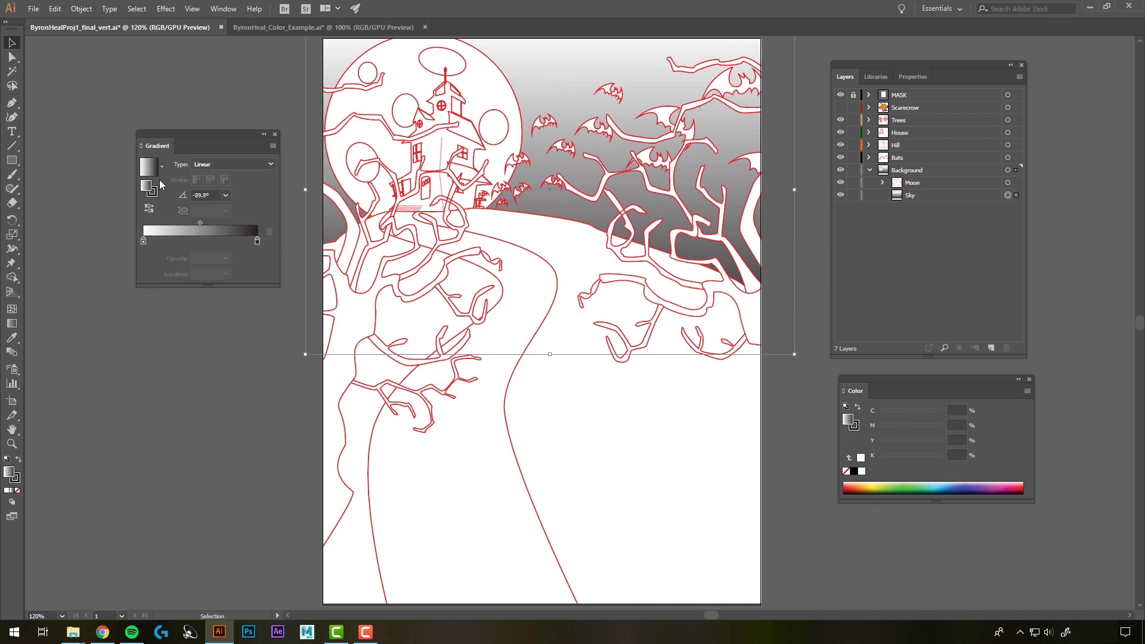
# Step: Use the Gradient tool to shift, rotate and shorten the sky gradient, with white near the artboard's upper edge and black below the hill's horizon
pyautogui.click(12, 325)
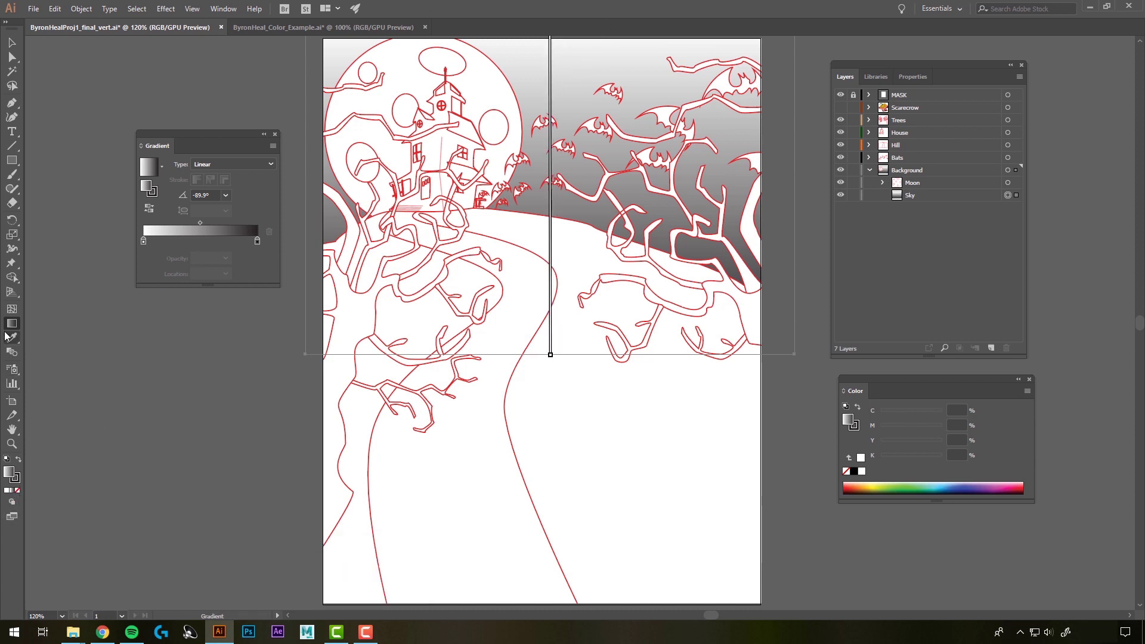
pyautogui.scroll(3, 635, 179)
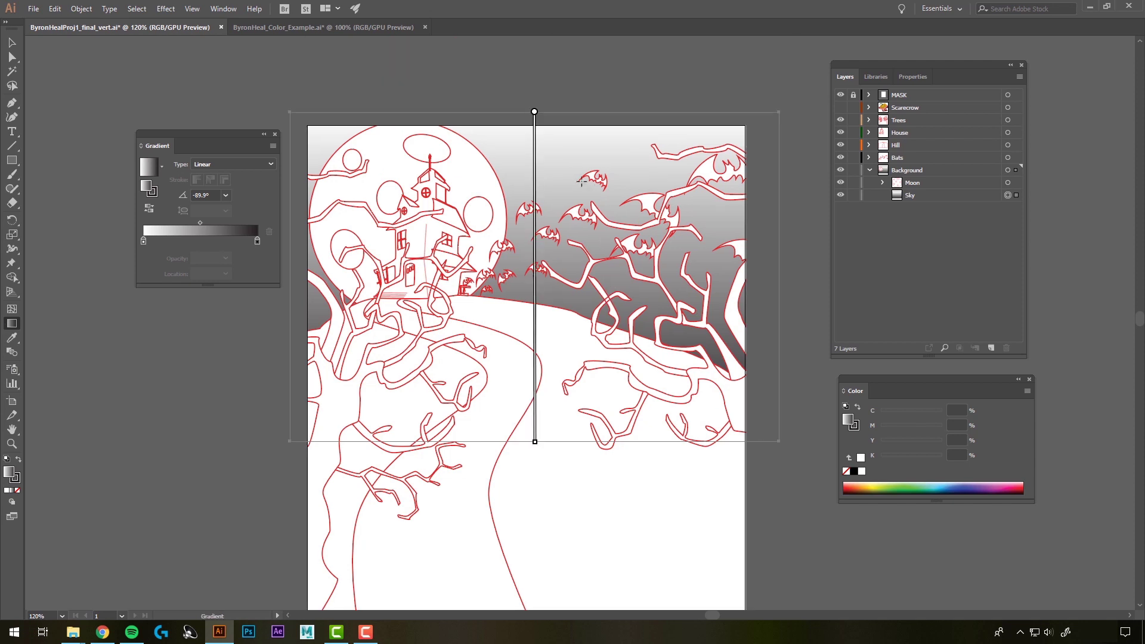
pyautogui.moveTo(534, 113)
pyautogui.moveTo(535, 449)
pyautogui.mouseDown()
pyautogui.moveTo(396, 410)
pyautogui.moveTo(332, 366)
pyautogui.mouseUp()
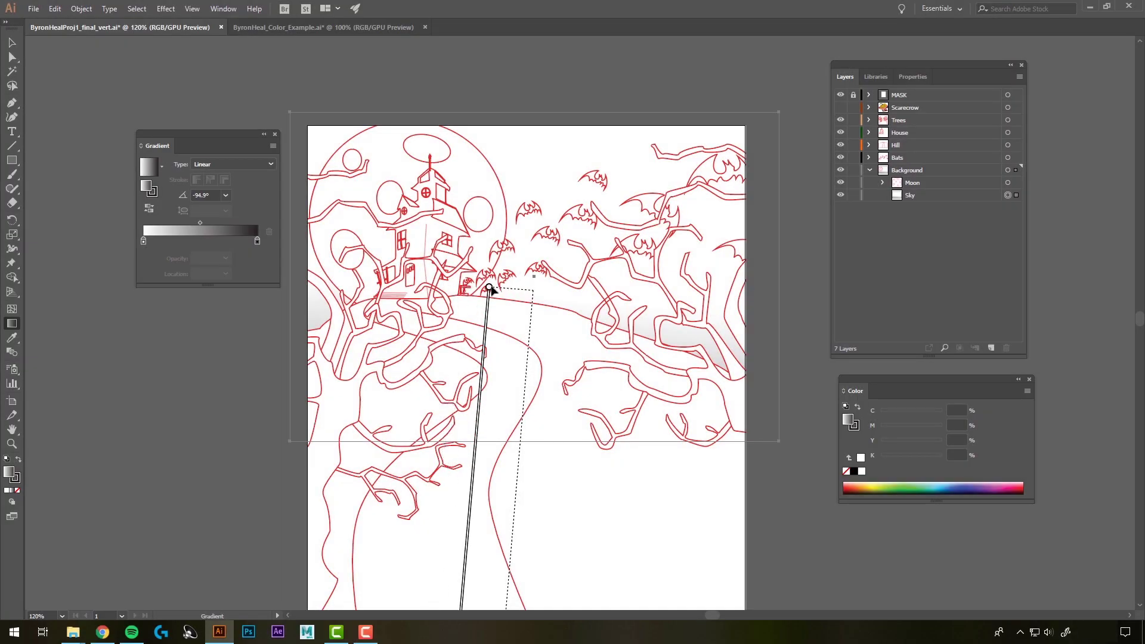
pyautogui.moveTo(490, 289)
pyautogui.mouseDown()
pyautogui.moveTo(524, 289)
pyautogui.moveTo(542, 263)
pyautogui.moveTo(547, 116)
pyautogui.moveTo(539, 169)
pyautogui.mouseUp()
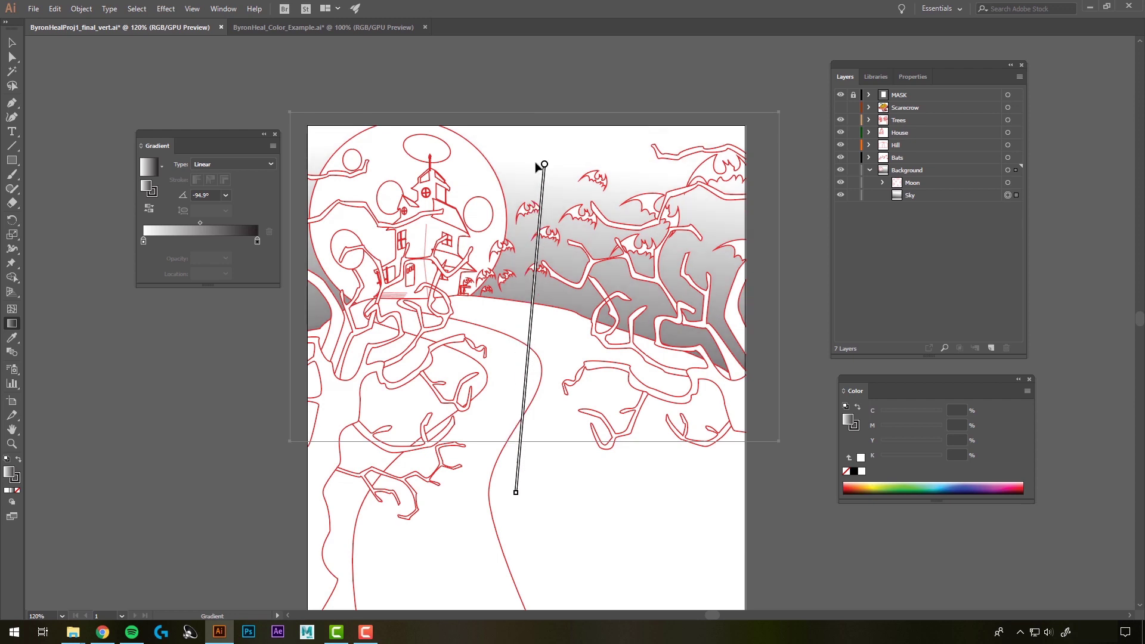
pyautogui.moveTo(516, 495); pyautogui.dragTo(531, 356)
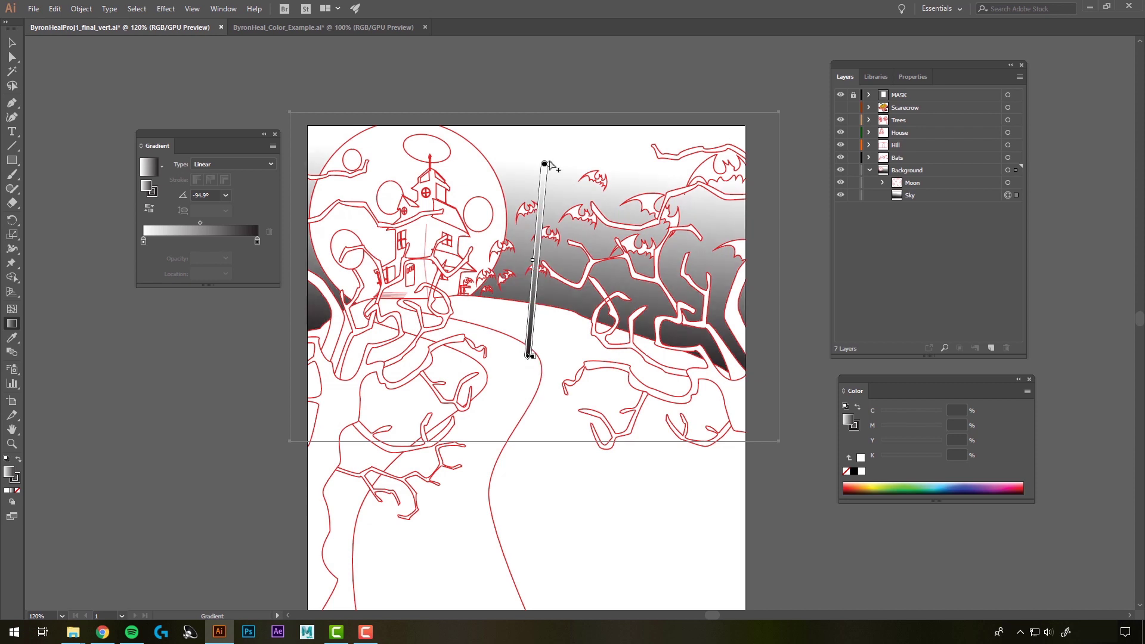
pyautogui.moveTo(544, 163); pyautogui.dragTo(545, 156)
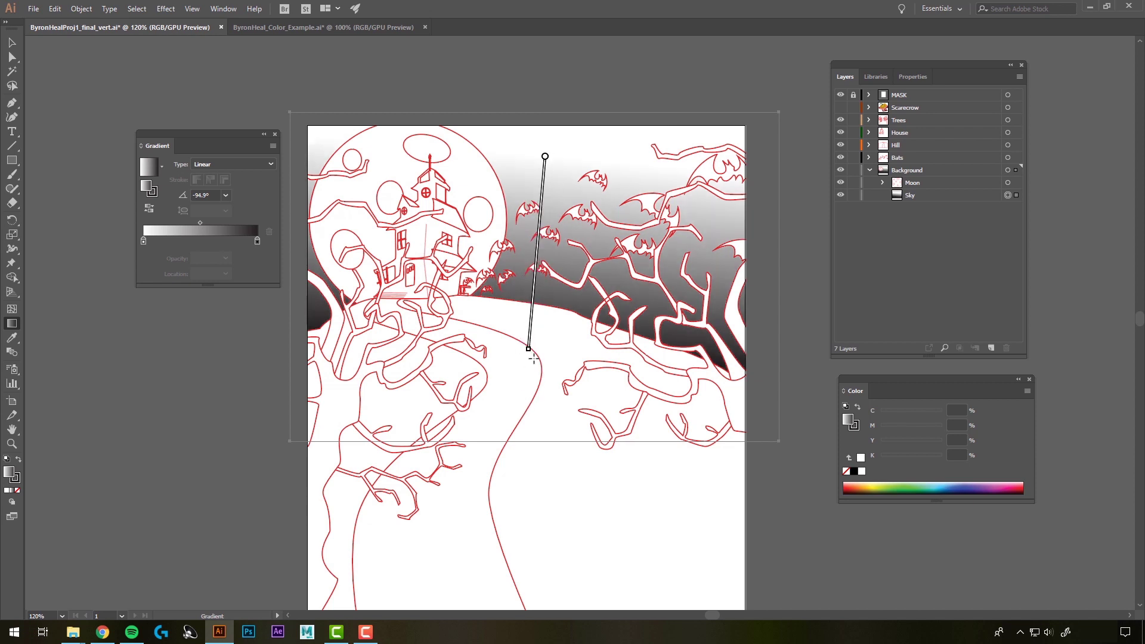
pyautogui.moveTo(529, 352); pyautogui.dragTo(535, 361)
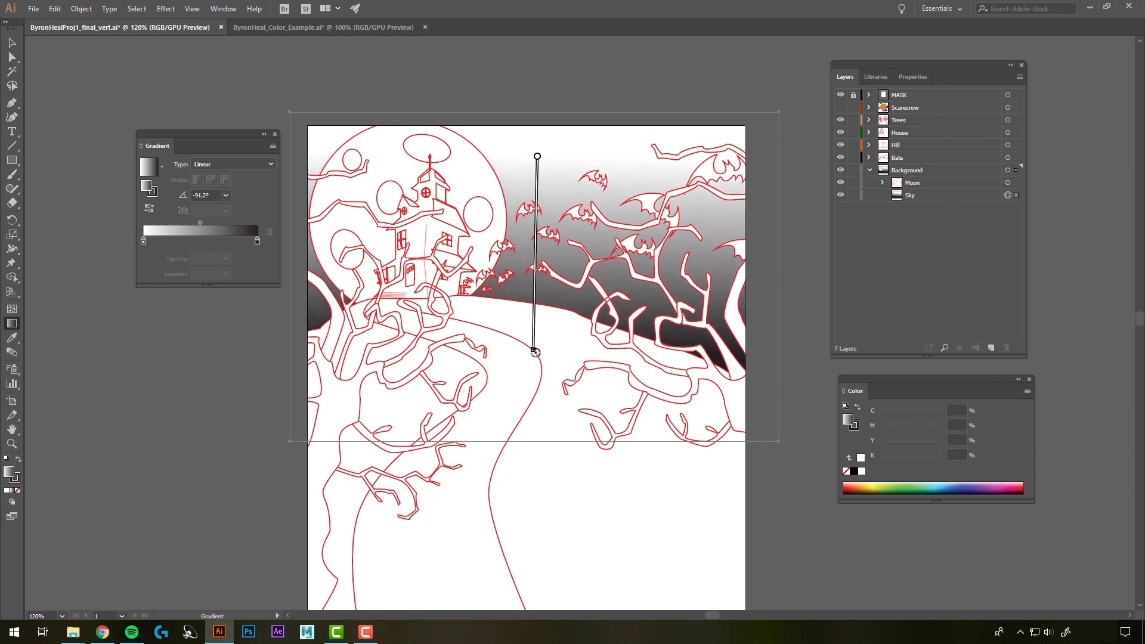
# Step: Reverse the sky gradient with the Gradient tool so black starts just above the artboard and white ends near the hill's horizon
pyautogui.moveTo(534, 356)
pyautogui.mouseDown()
pyautogui.moveTo(572, 251)
pyautogui.moveTo(465, 250)
pyautogui.moveTo(483, 137)
pyautogui.moveTo(518, 310)
pyautogui.moveTo(535, 315)
pyautogui.moveTo(445, 278)
pyautogui.moveTo(370, 83)
pyautogui.moveTo(522, 78)
pyautogui.moveTo(548, 60)
pyautogui.moveTo(537, 79)
pyautogui.mouseUp()
pyautogui.moveTo(536, 158)
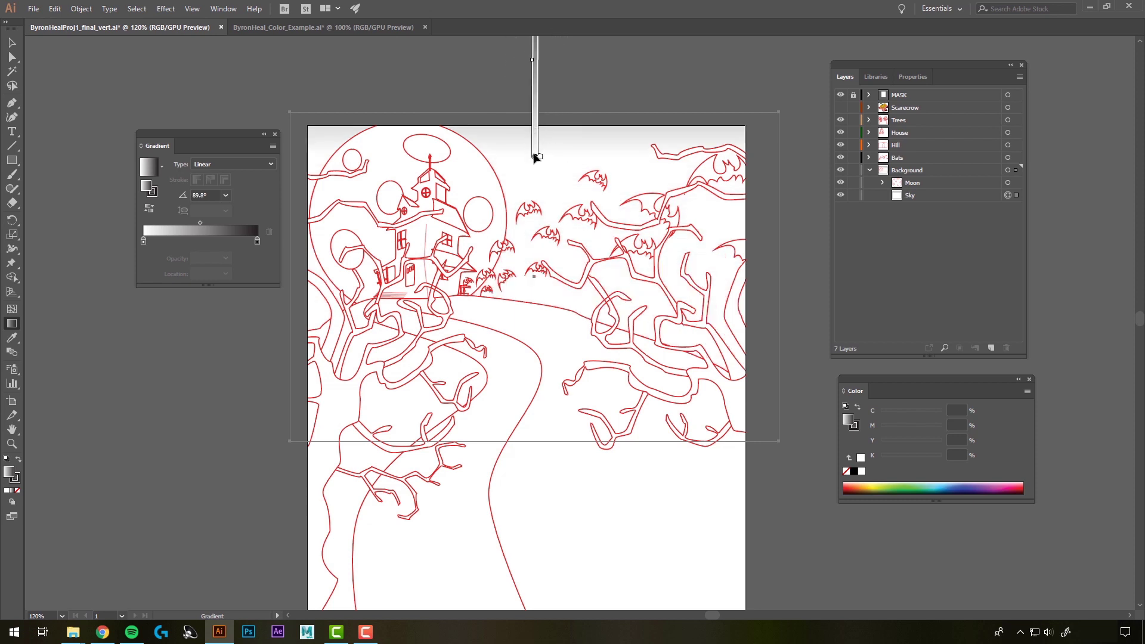
pyautogui.press('space')
pyautogui.moveTo(570, 178); pyautogui.dragTo(568, 356)
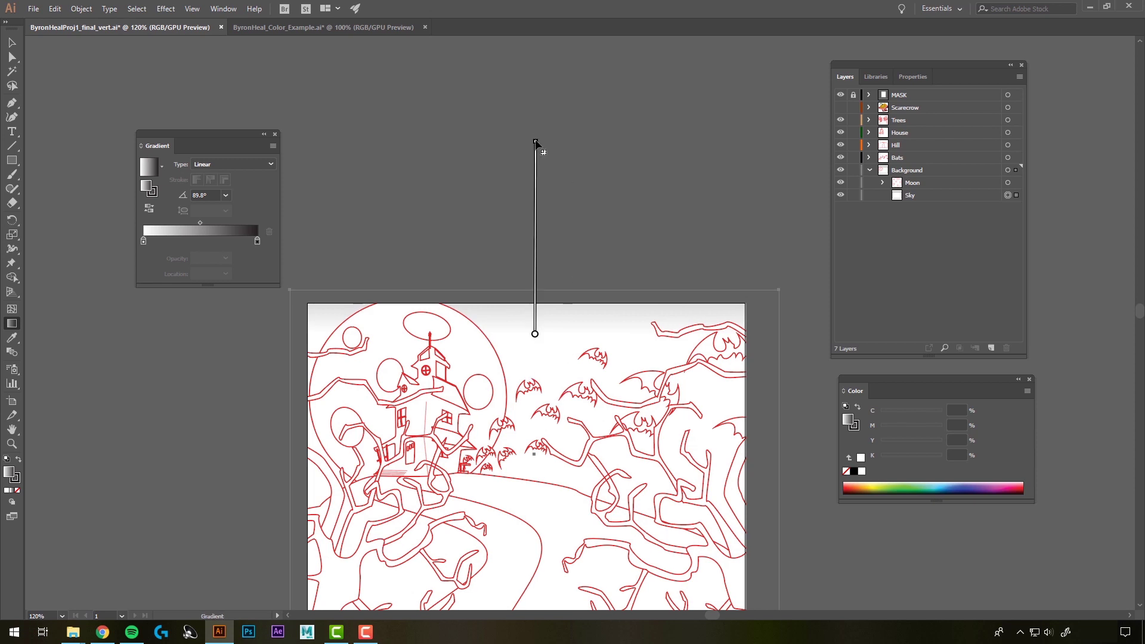
pyautogui.moveTo(535, 315)
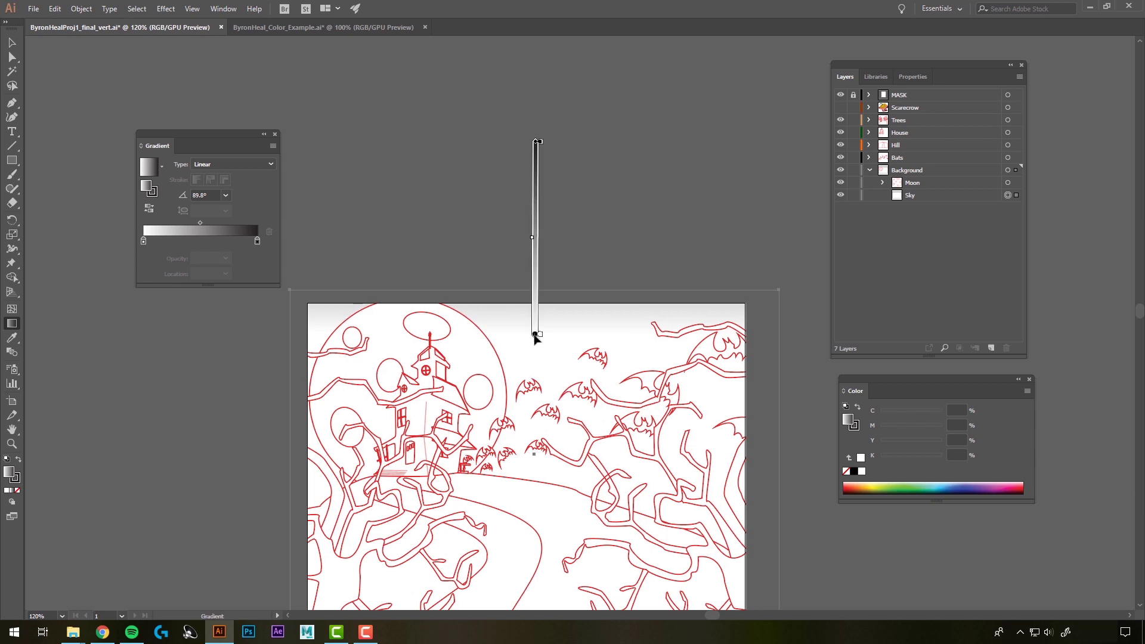
pyautogui.moveTo(536, 334); pyautogui.dragTo(532, 486)
pyautogui.press('space')
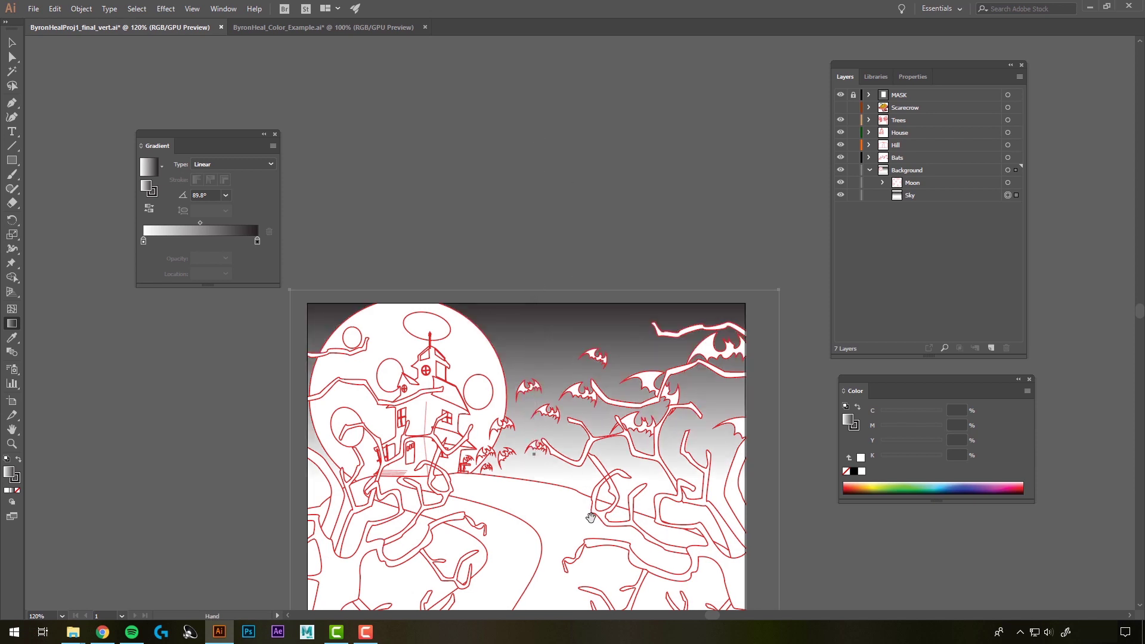
pyautogui.moveTo(591, 517); pyautogui.dragTo(600, 296)
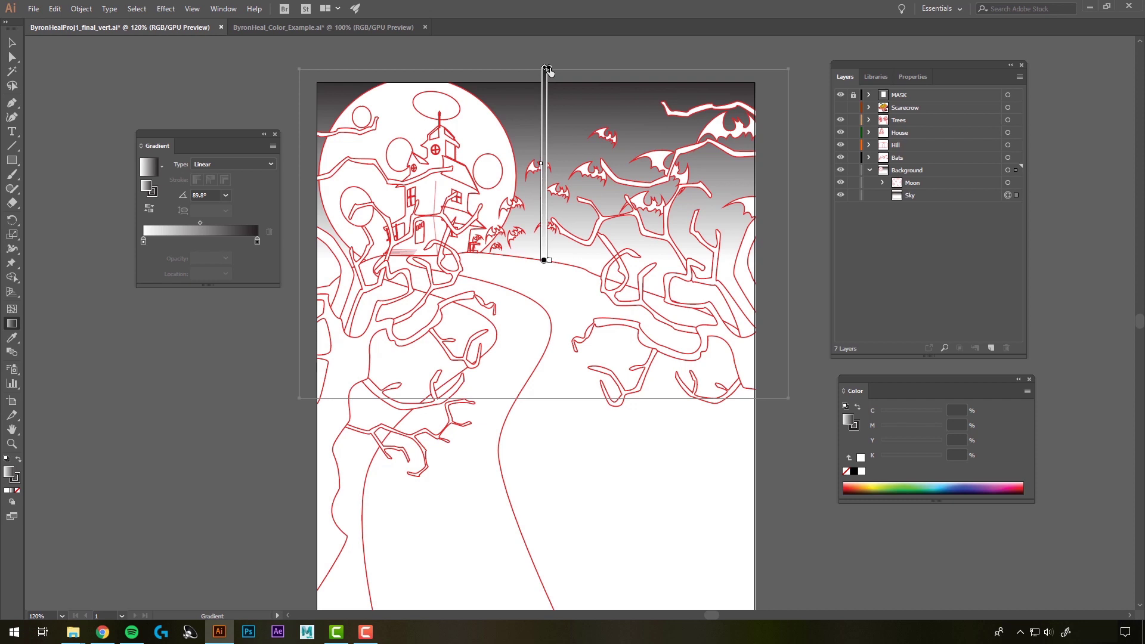
pyautogui.moveTo(547, 68)
pyautogui.mouseDown()
pyautogui.moveTo(552, 206)
pyautogui.moveTo(552, 64)
pyautogui.mouseUp()
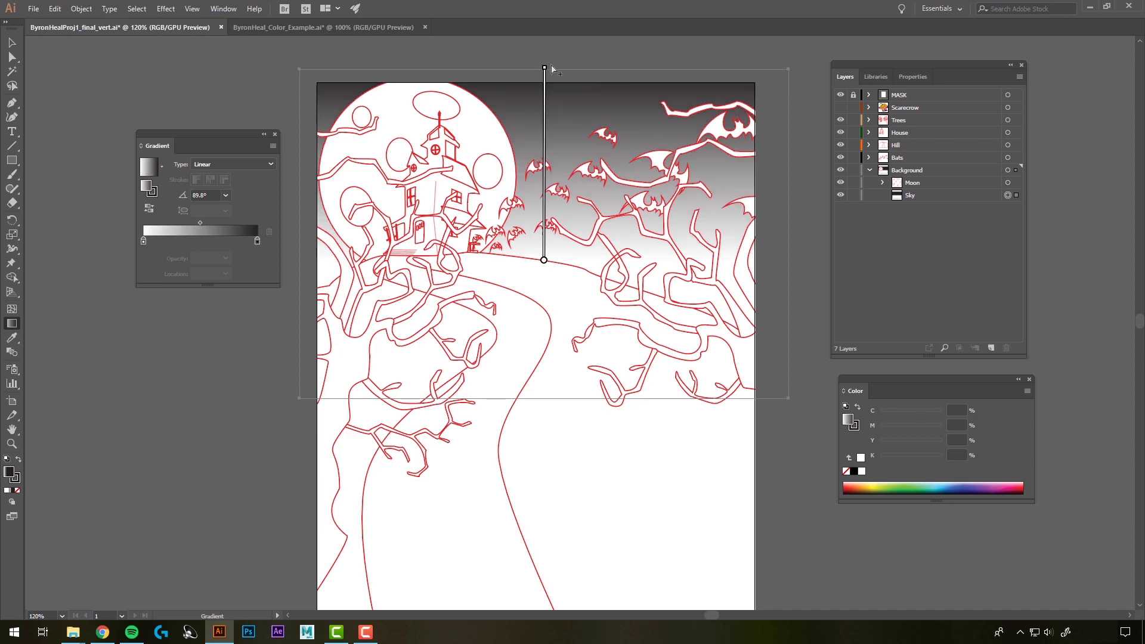
pyautogui.moveTo(550, 258)
pyautogui.mouseDown()
pyautogui.moveTo(553, 198)
pyautogui.moveTo(544, 261)
pyautogui.mouseUp()
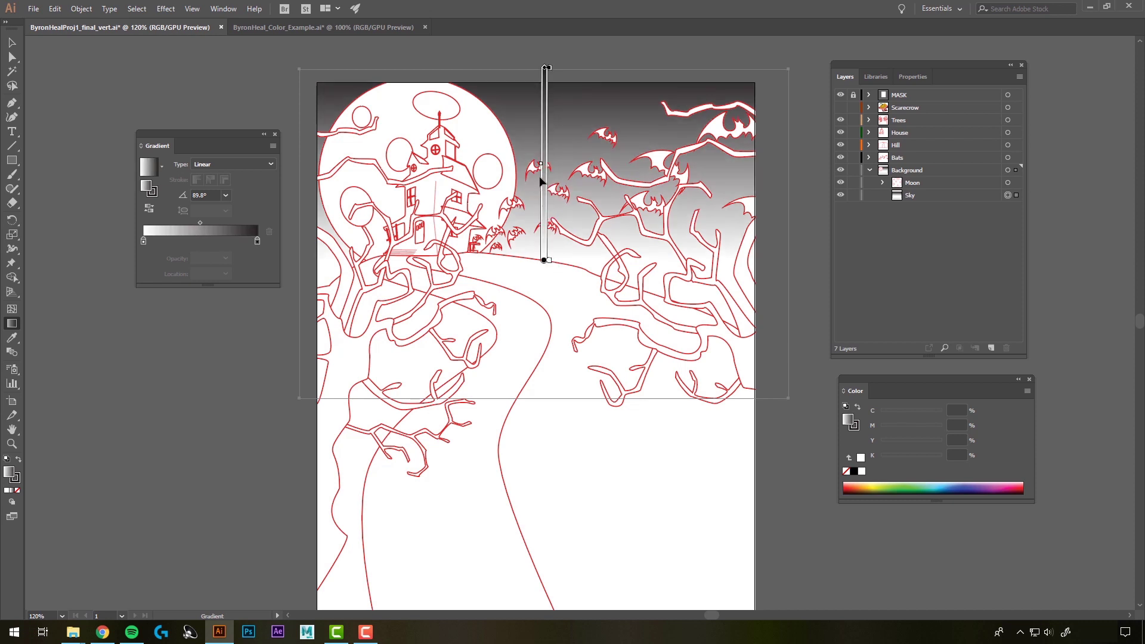
# Step: Try moving the sky gradient's midpoint towards its dark end, and undo the last gradient changes
pyautogui.moveTo(541, 167); pyautogui.dragTo(543, 118)
pyautogui.hotkey('ctrl', 'z')
pyautogui.hotkey('ctrl', 'z')
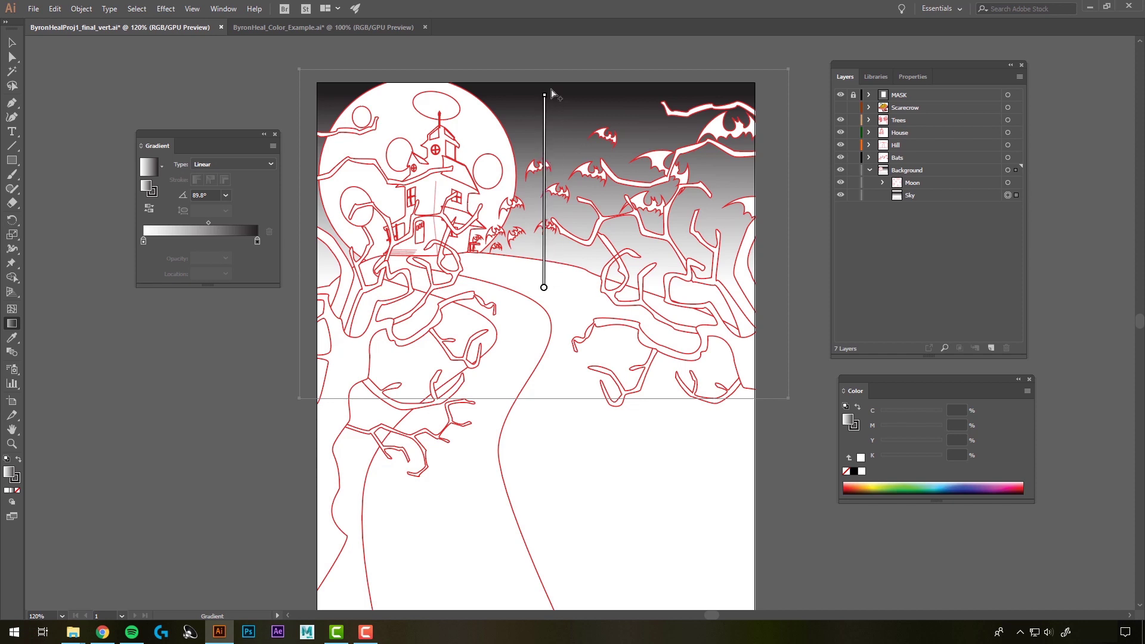
# Step: Change the sky gradient to Radial, shrink its radius and move its midpoint outward to enlarge the light area
pyautogui.click(220, 166)
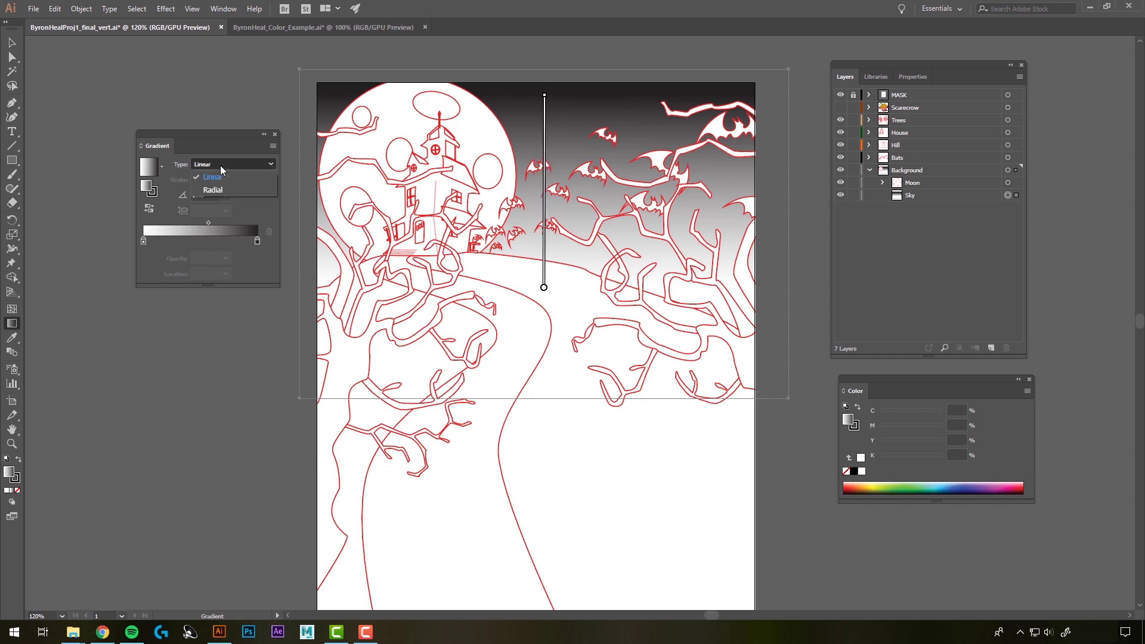
pyautogui.click(222, 189)
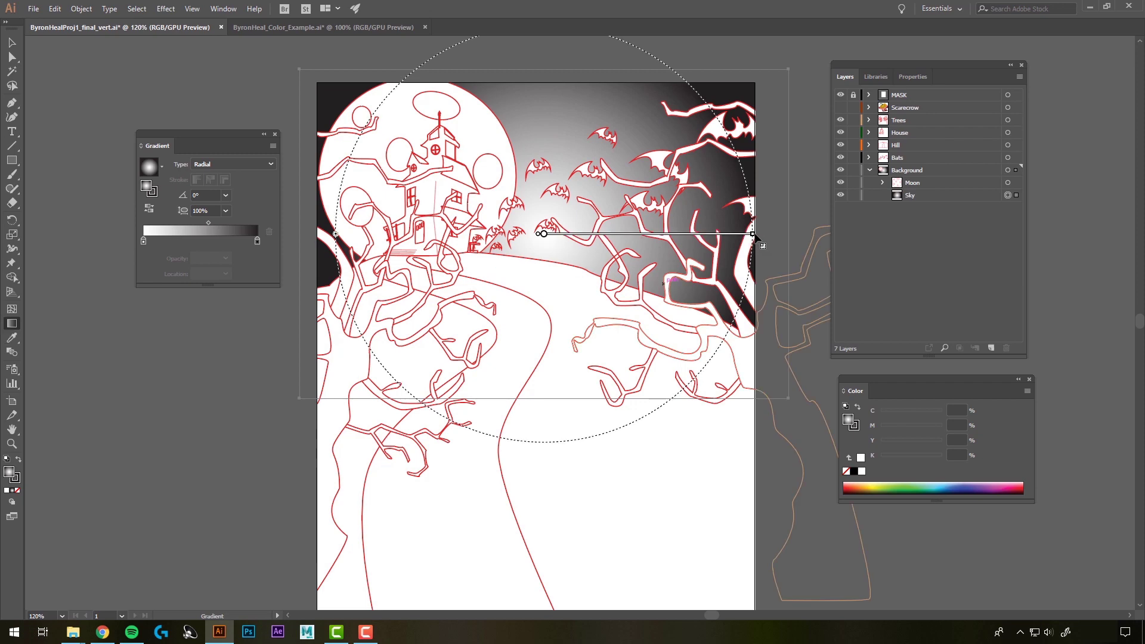
pyautogui.moveTo(753, 235); pyautogui.dragTo(687, 234)
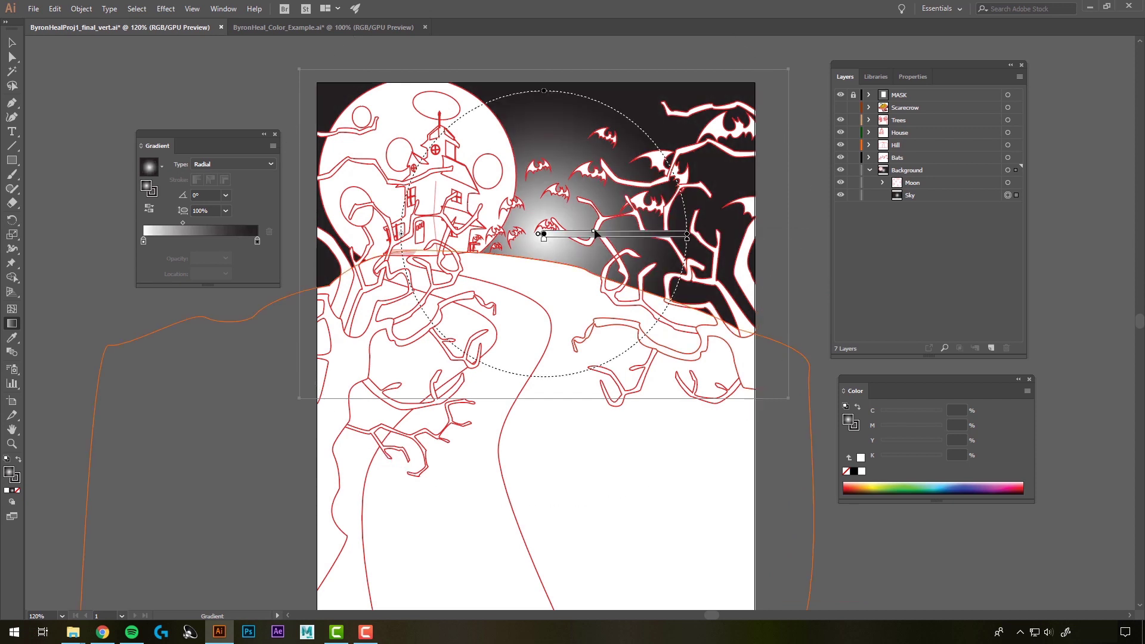
pyautogui.moveTo(594, 232); pyautogui.dragTo(634, 233)
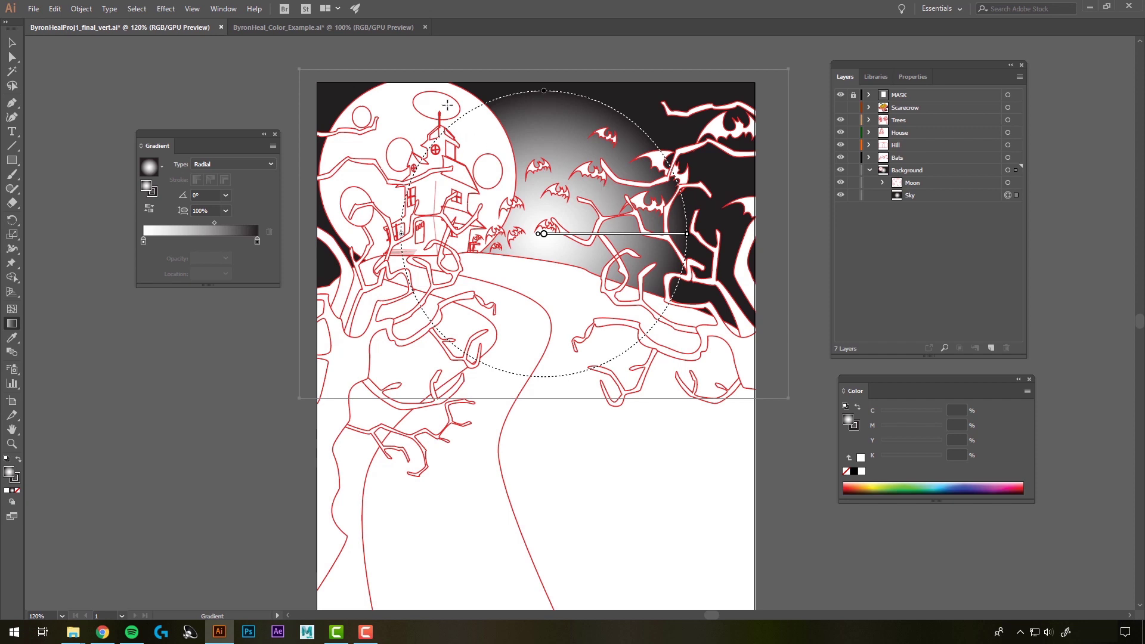
# Step: Return the sky gradient to Linear and try angles of 180° and 60° before setting it to 90°
pyautogui.click(225, 166)
pyautogui.click(213, 177)
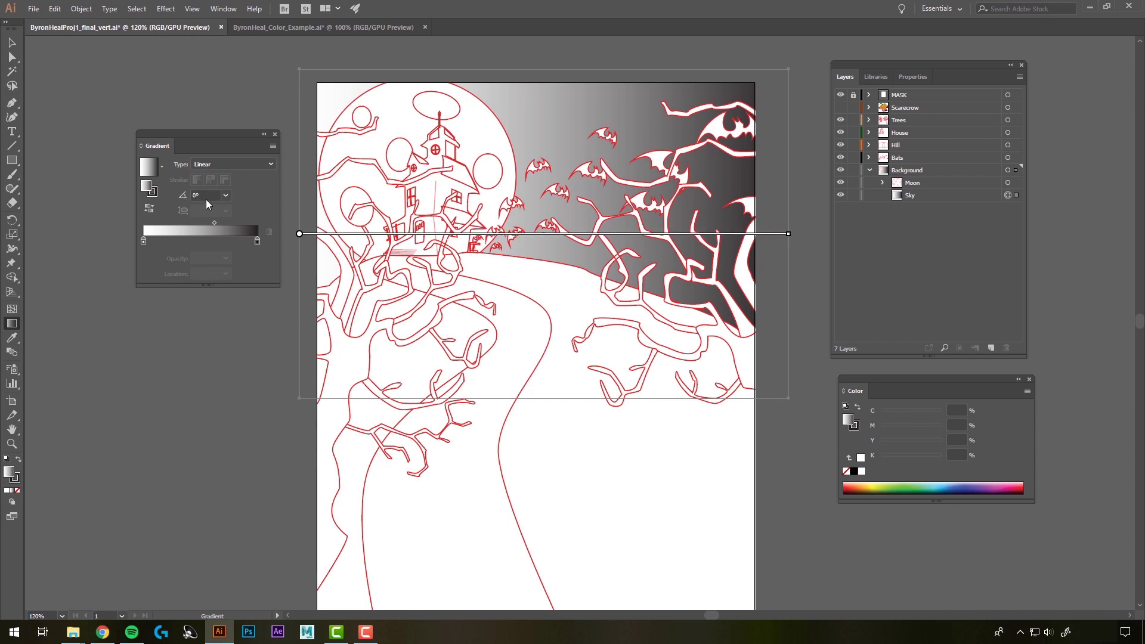
pyautogui.click(225, 195)
pyautogui.click(241, 214)
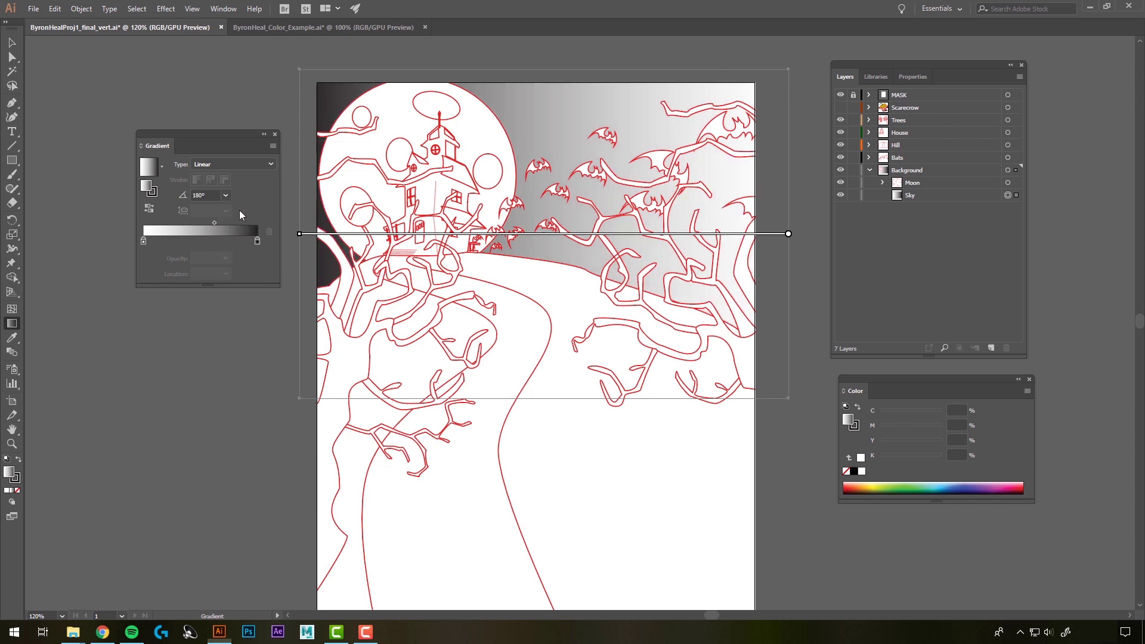
pyautogui.click(224, 195)
pyautogui.click(237, 271)
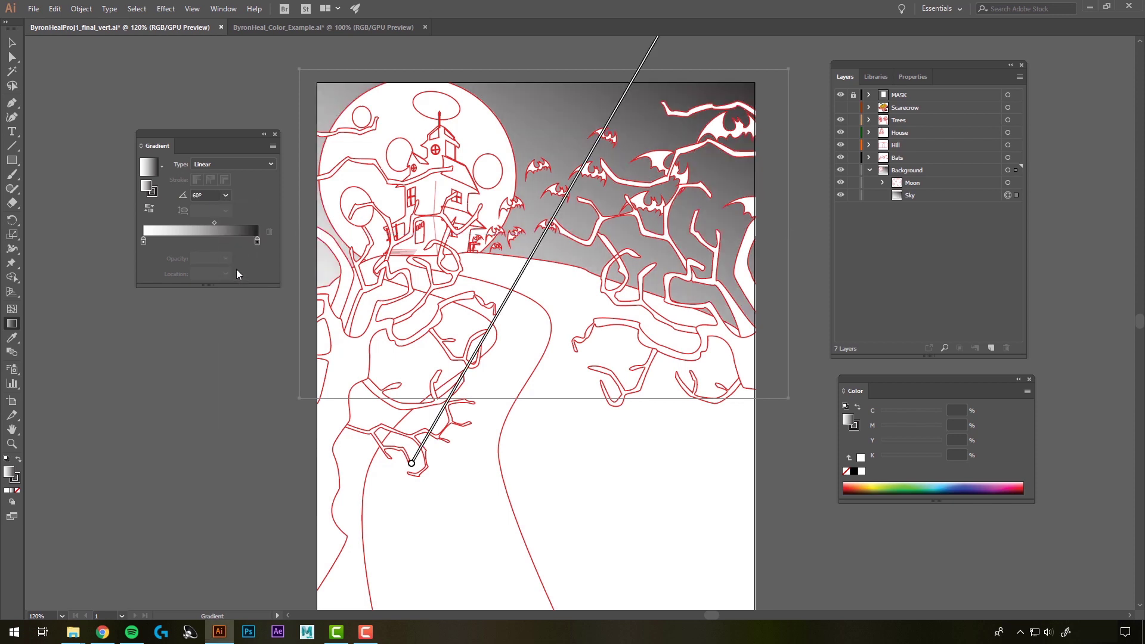
pyautogui.click(225, 196)
pyautogui.click(238, 257)
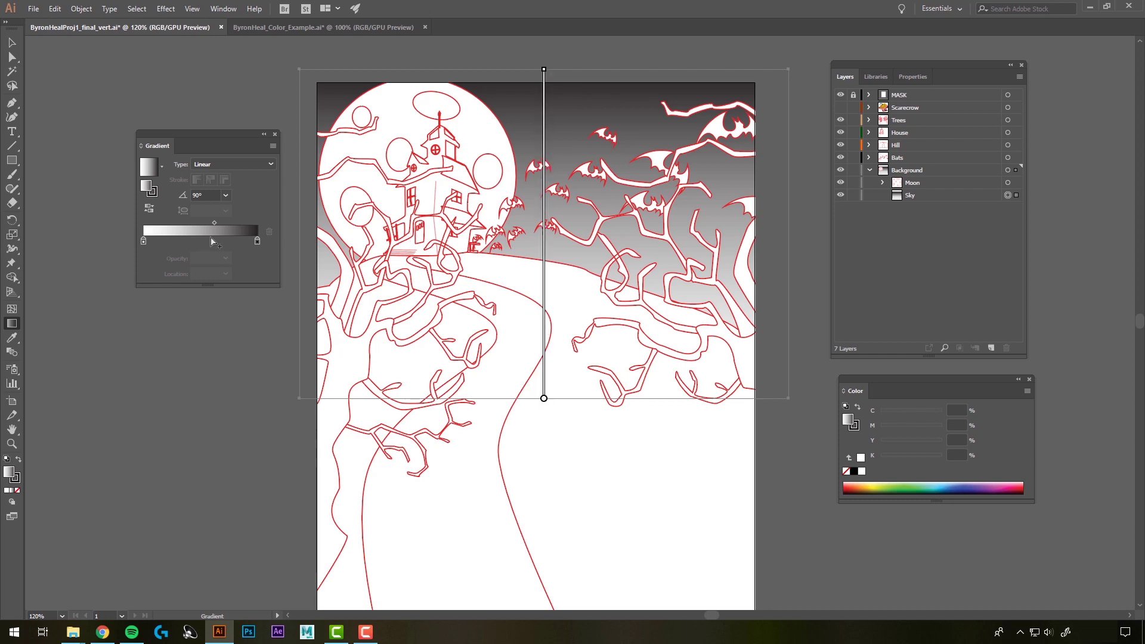
# Step: Switch the sky gradient's white stop from grayscale to CMYK and color it deep blue, about C 100, M 100, Y 13, K 16
pyautogui.moveTo(551, 90)
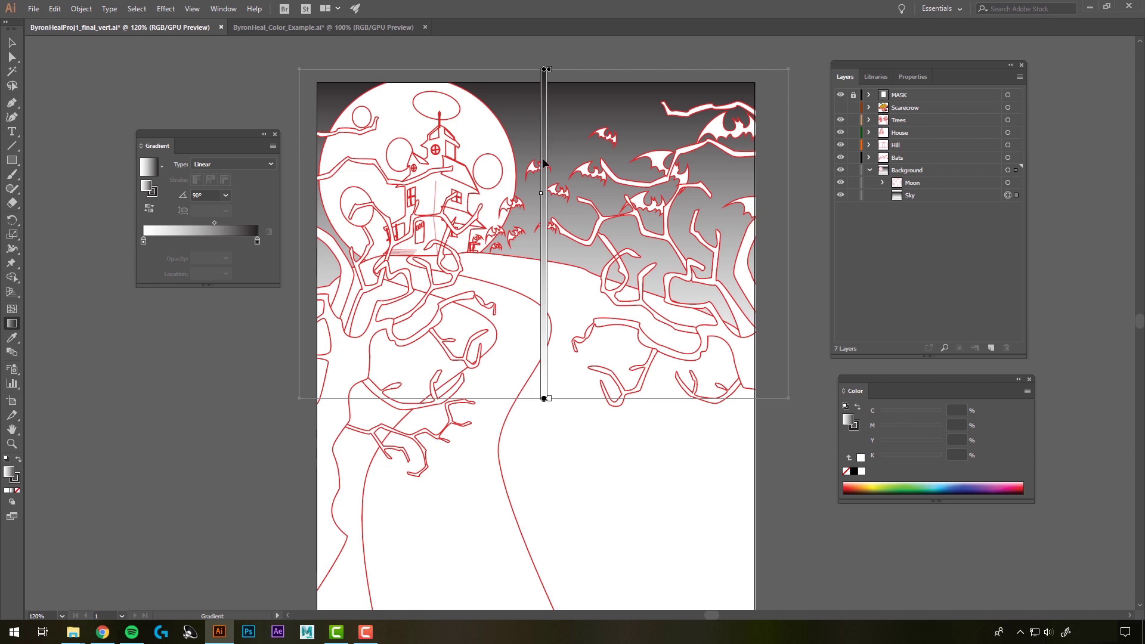
pyautogui.click(143, 242)
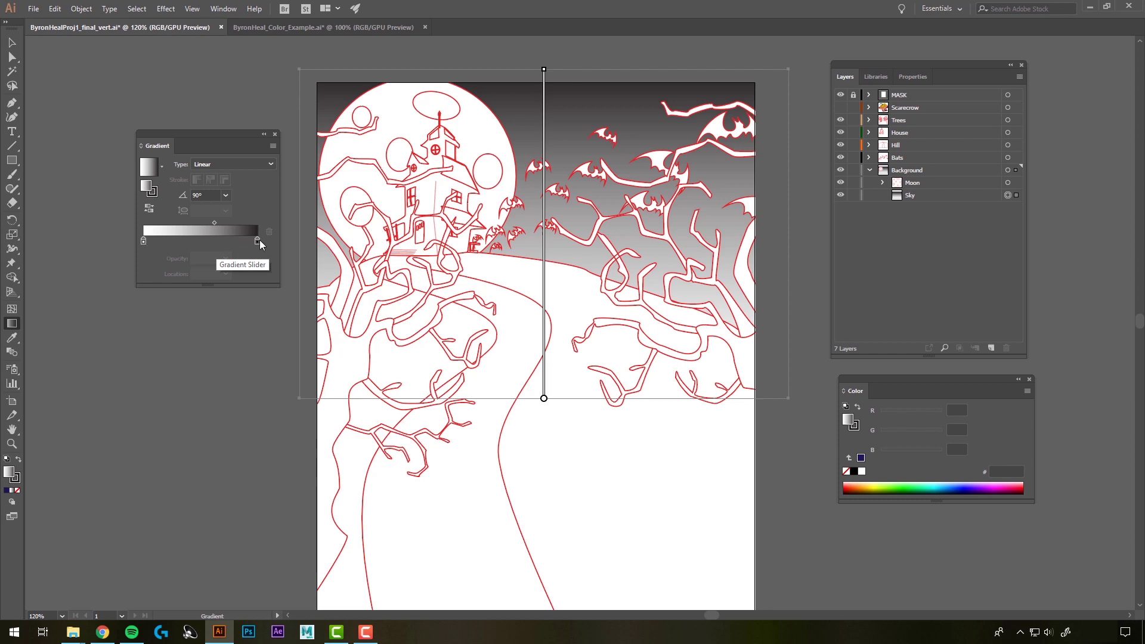
pyautogui.doubleClick(143, 242)
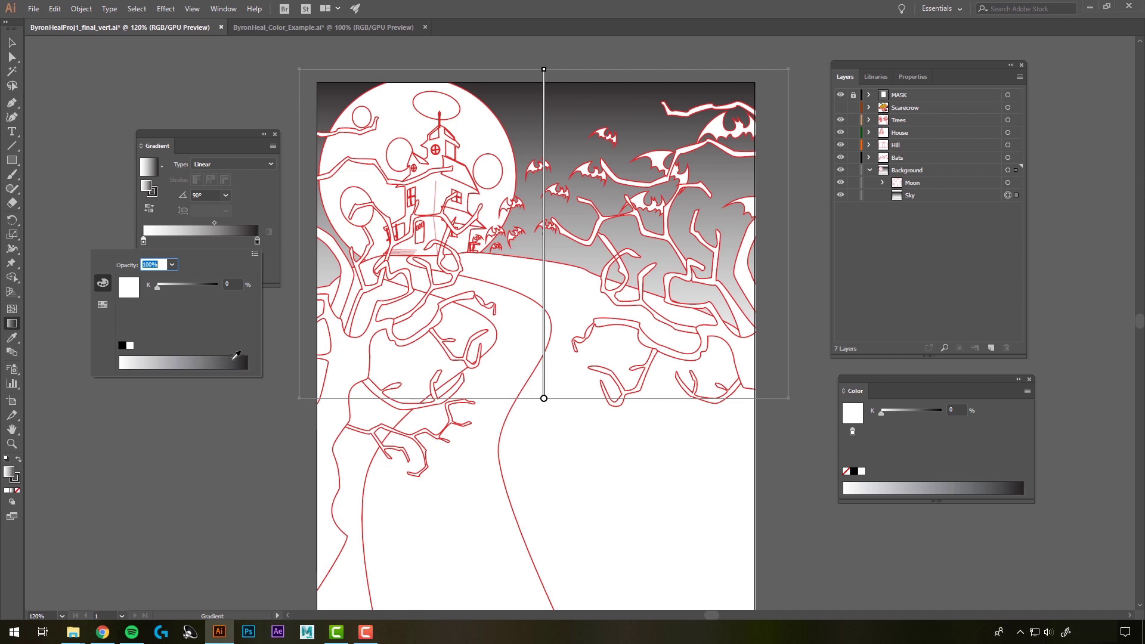
pyautogui.click(255, 253)
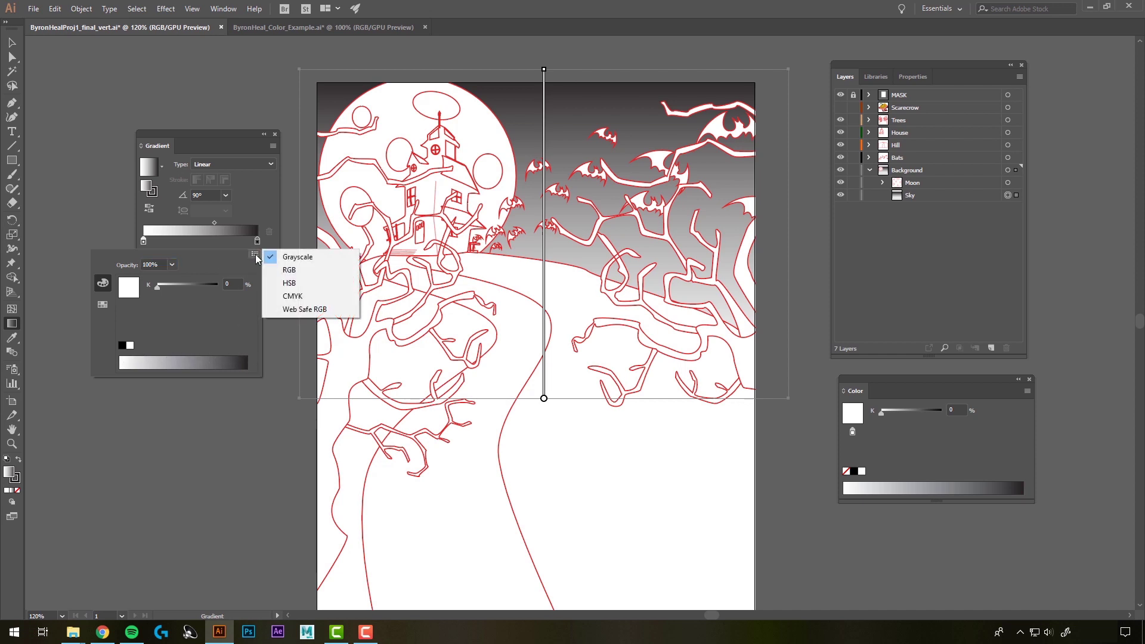
pyautogui.click(303, 297)
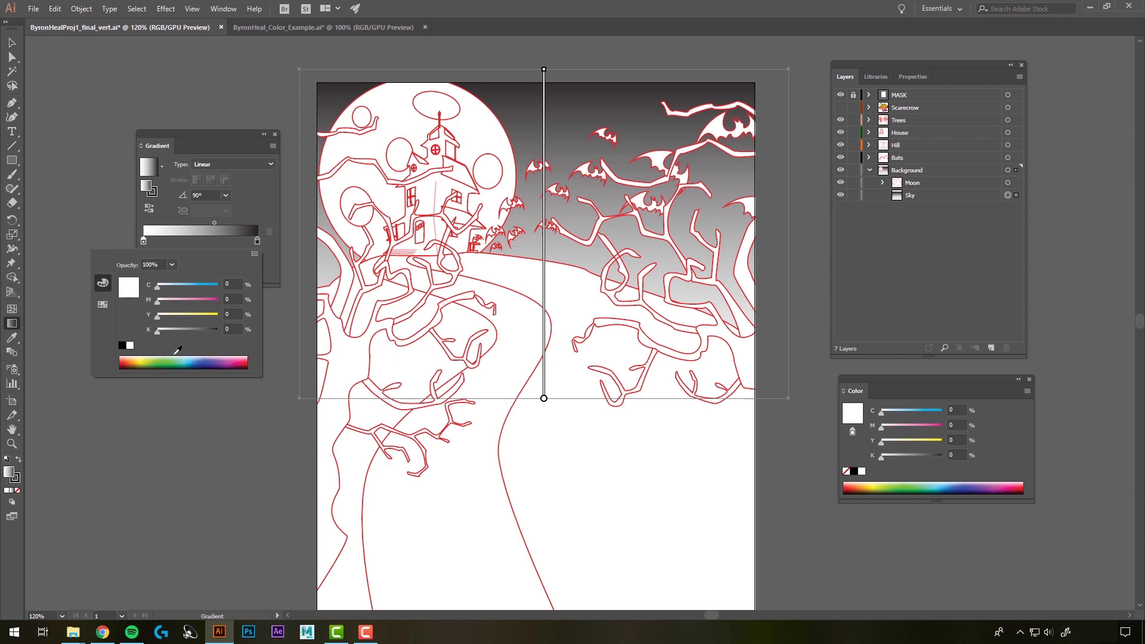
pyautogui.moveTo(204, 359); pyautogui.dragTo(212, 359)
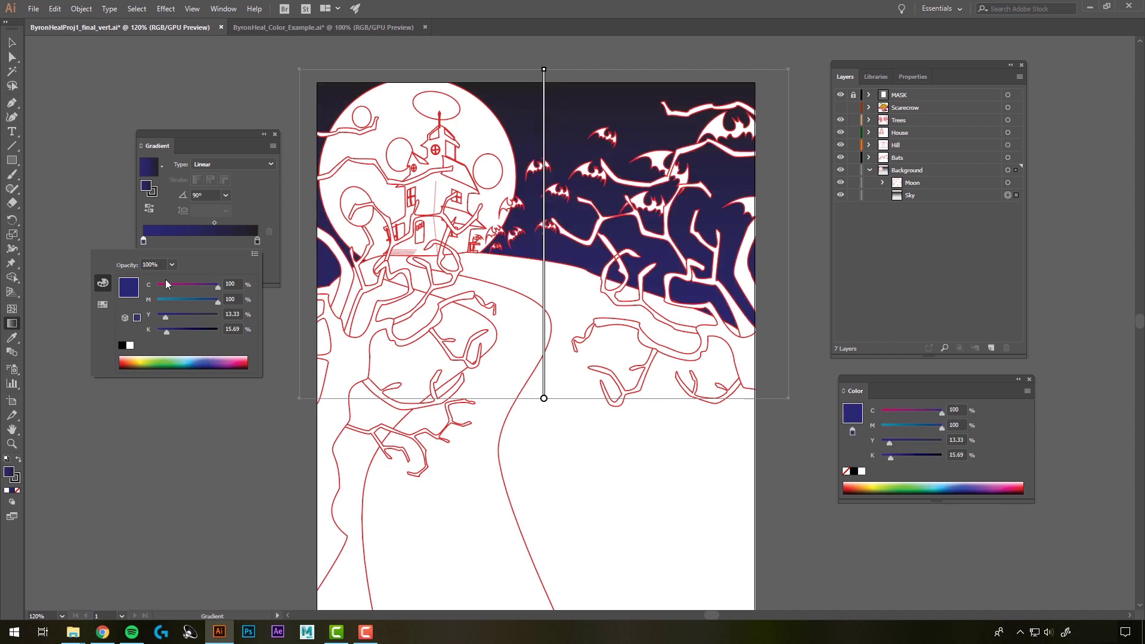
pyautogui.click(263, 209)
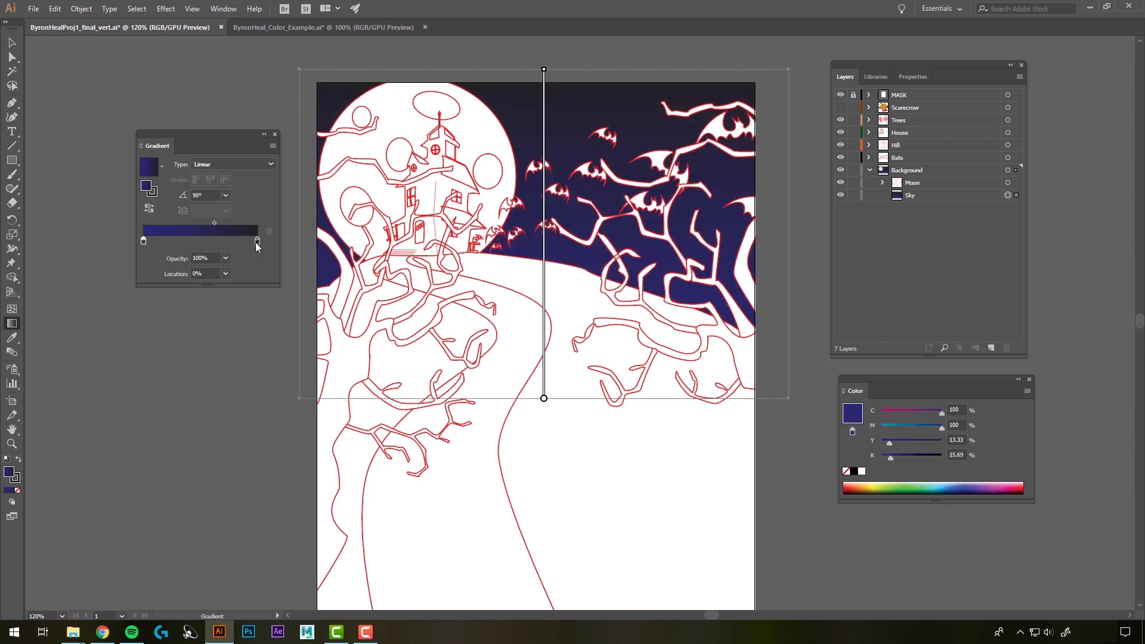
# Step: Switch the sky gradient's black stop to CMYK and make it near-black navy, about C 98, M 95, Y 34, with K at 87%
pyautogui.doubleClick(257, 241)
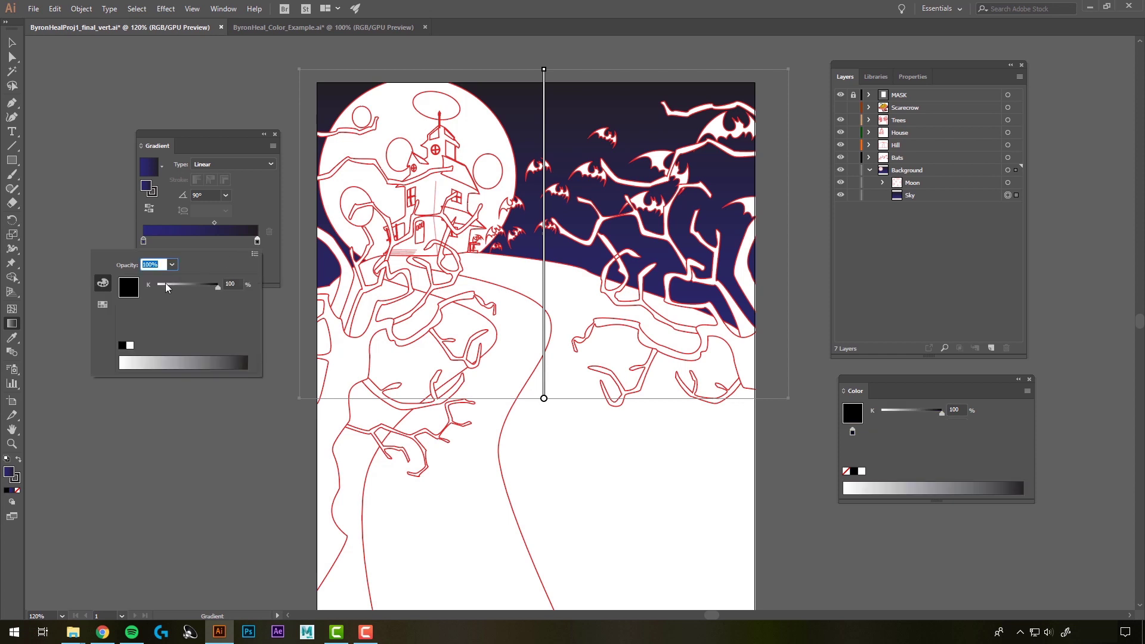
pyautogui.click(255, 256)
pyautogui.click(299, 296)
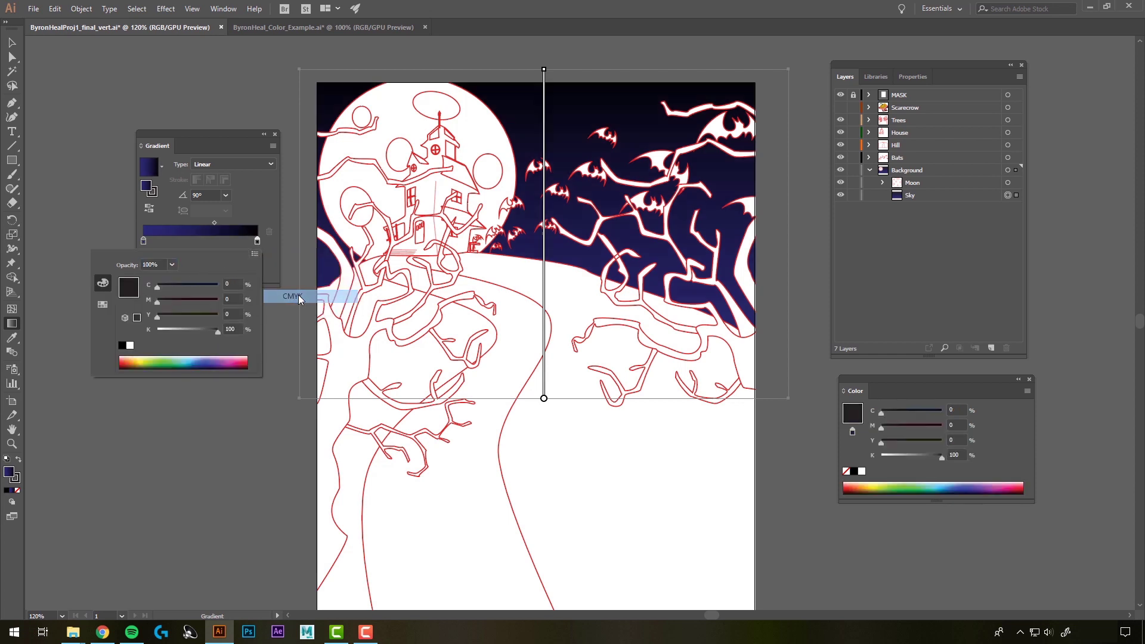
pyautogui.click(203, 367)
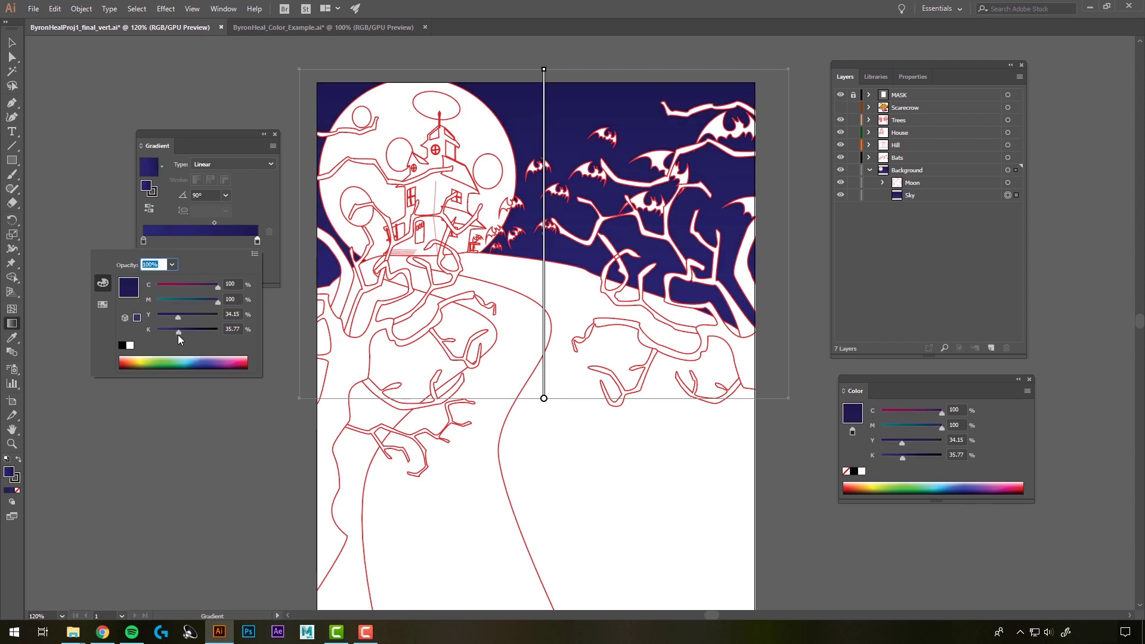
pyautogui.click(210, 362)
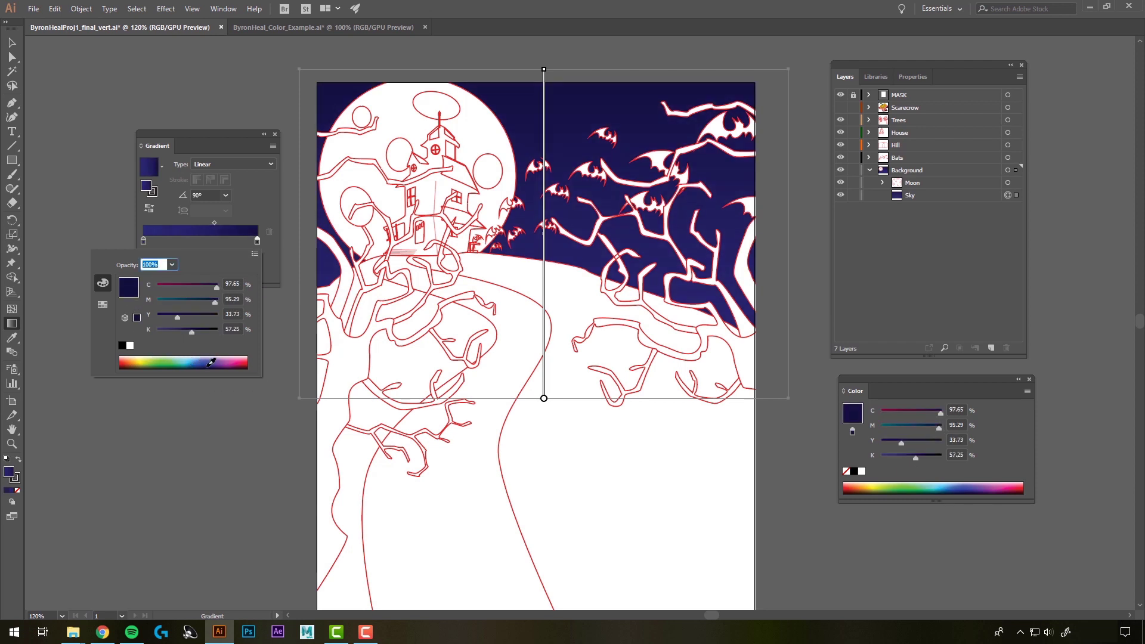
pyautogui.moveTo(191, 331); pyautogui.dragTo(210, 332)
pyautogui.click(266, 211)
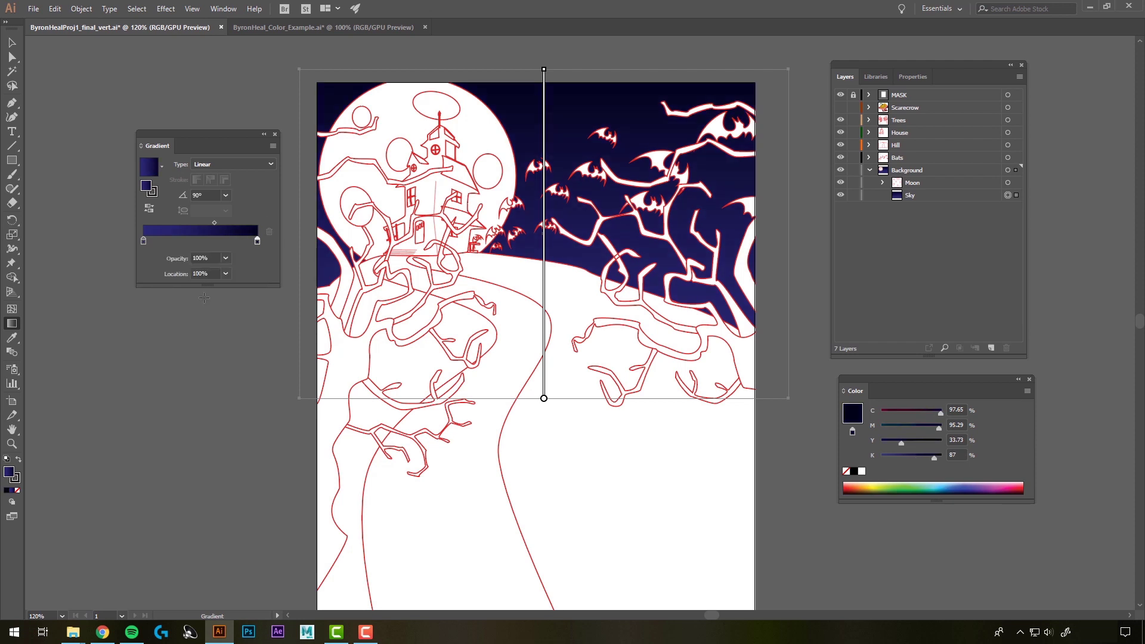
# Step: Recolor the sky gradient's lighter stop purple, about C 85, M 100, Y 3, K 2
pyautogui.doubleClick(145, 242)
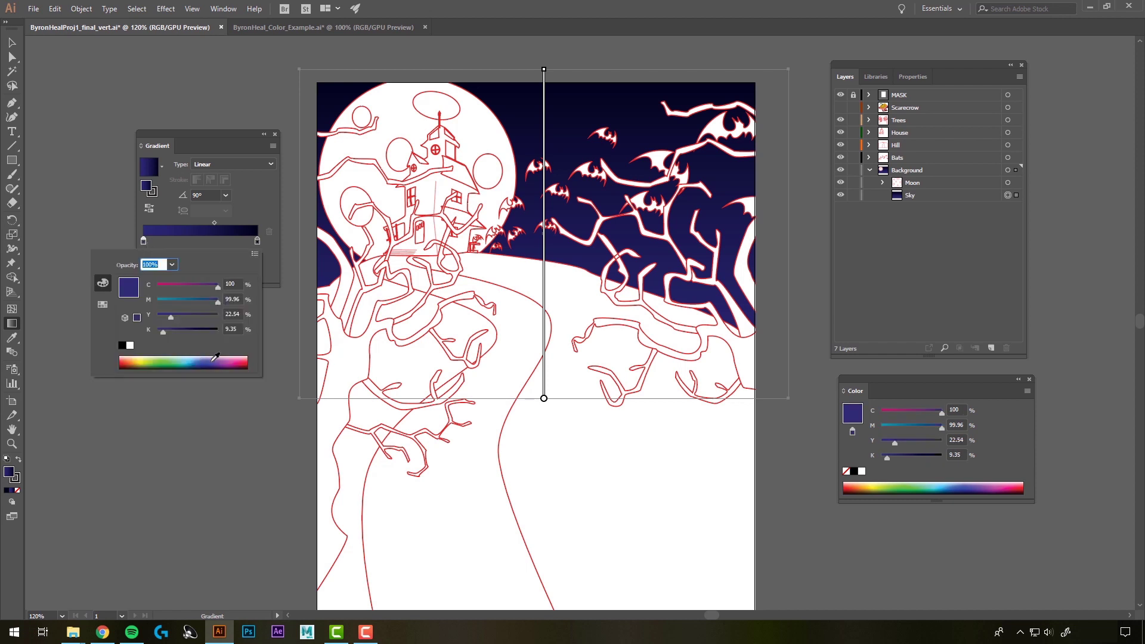
pyautogui.moveTo(216, 361); pyautogui.dragTo(217, 364)
pyautogui.click(713, 501)
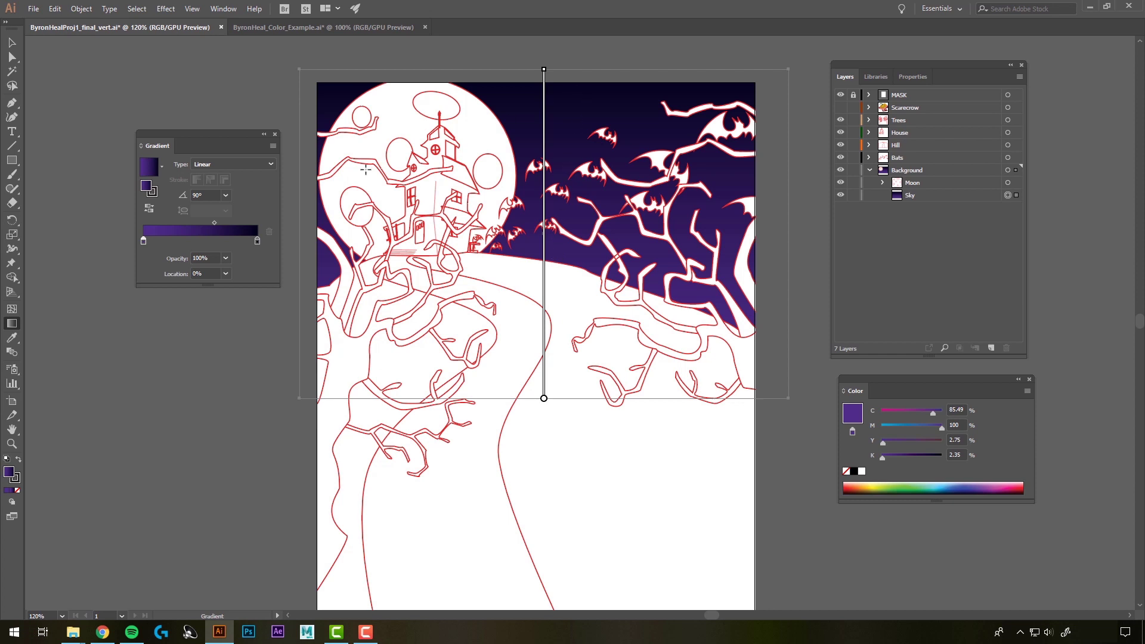
# Step: Select the sky shape with the Selection tool, remove its stroke and deselect it
pyautogui.press('v')
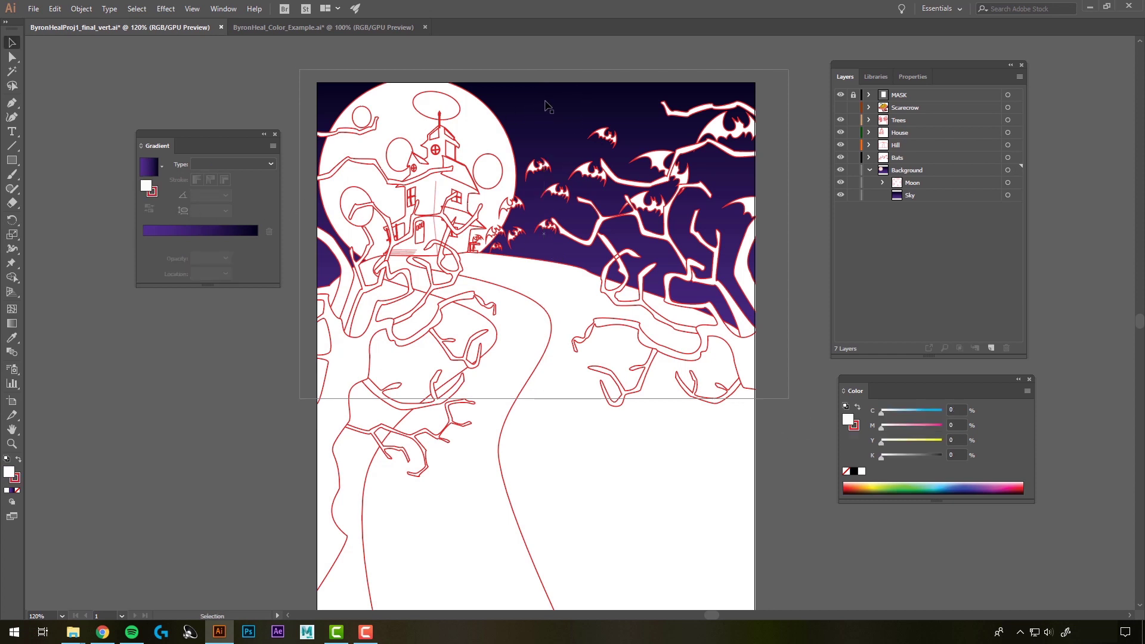
pyautogui.click(298, 189)
pyautogui.click(299, 189)
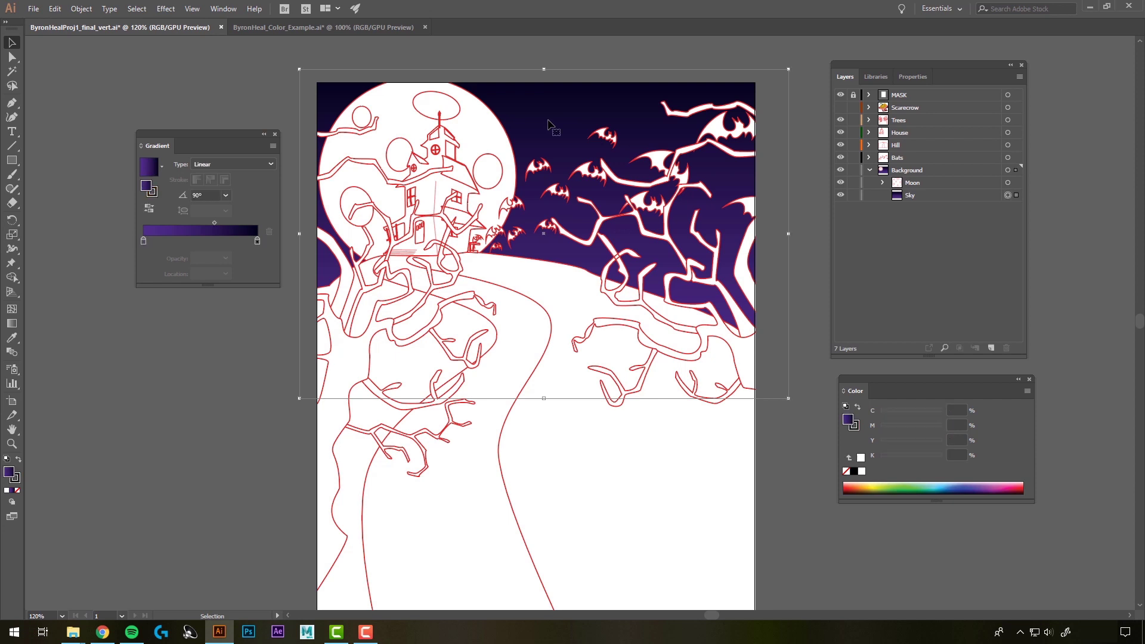
pyautogui.click(18, 480)
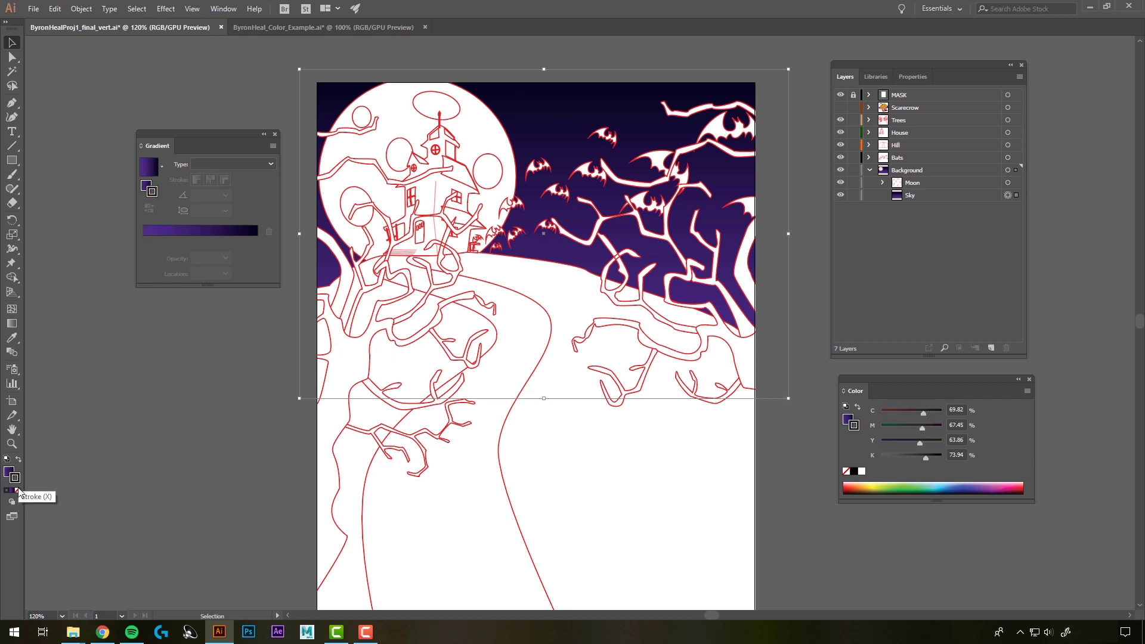
pyautogui.click(18, 492)
pyautogui.click(822, 274)
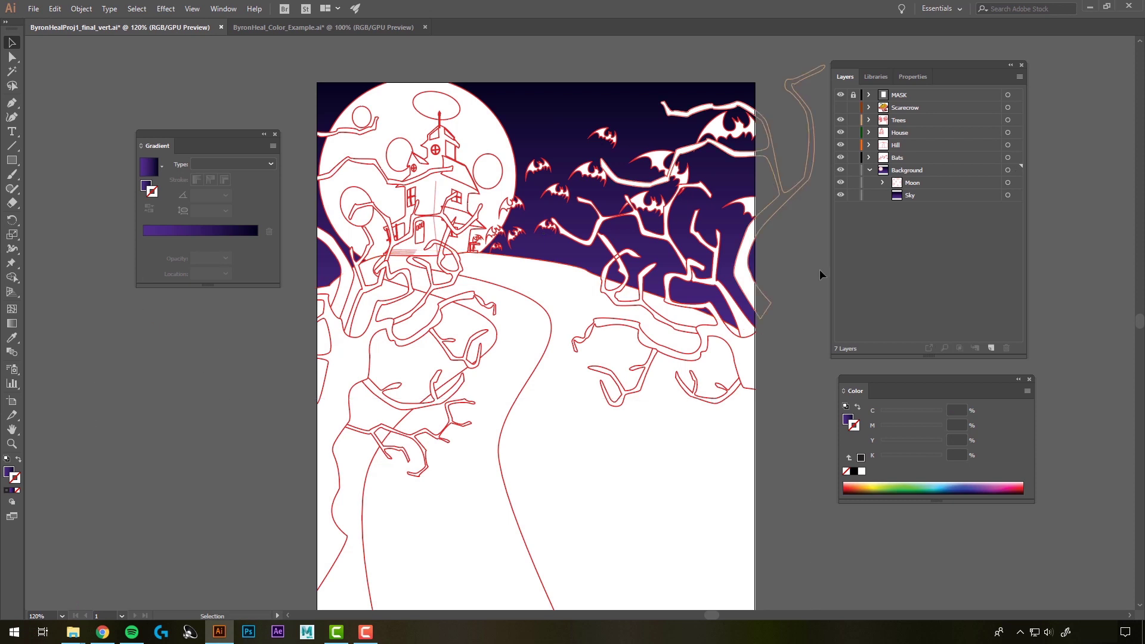
pyautogui.click(551, 68)
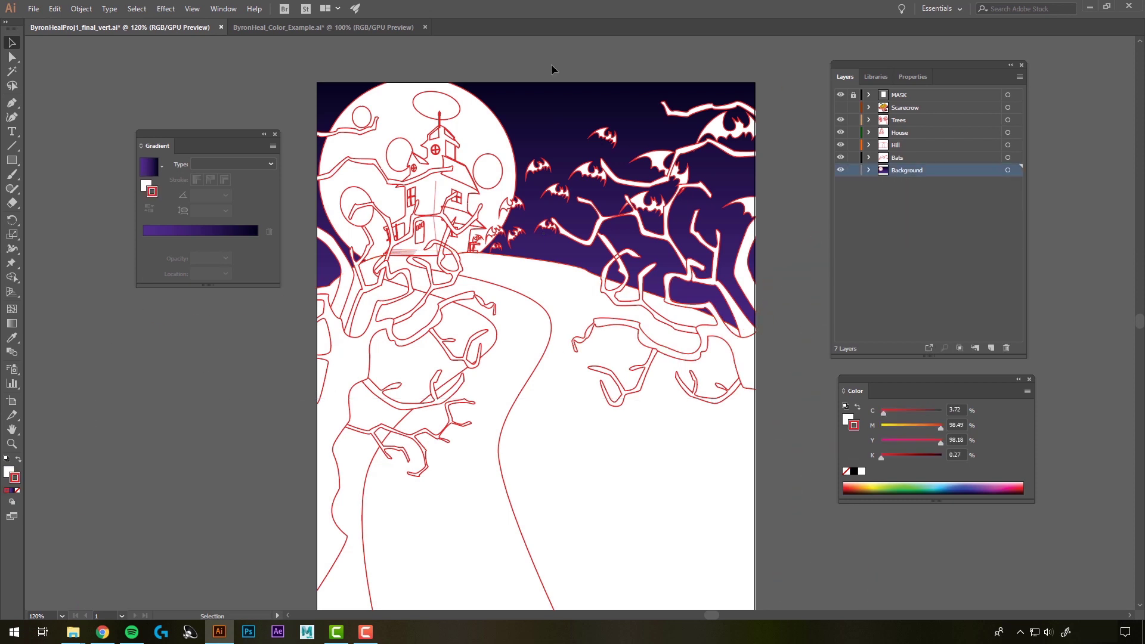
# Step: Remove the large moon's stroke and fill it with a Radial gradient
pyautogui.click(479, 132)
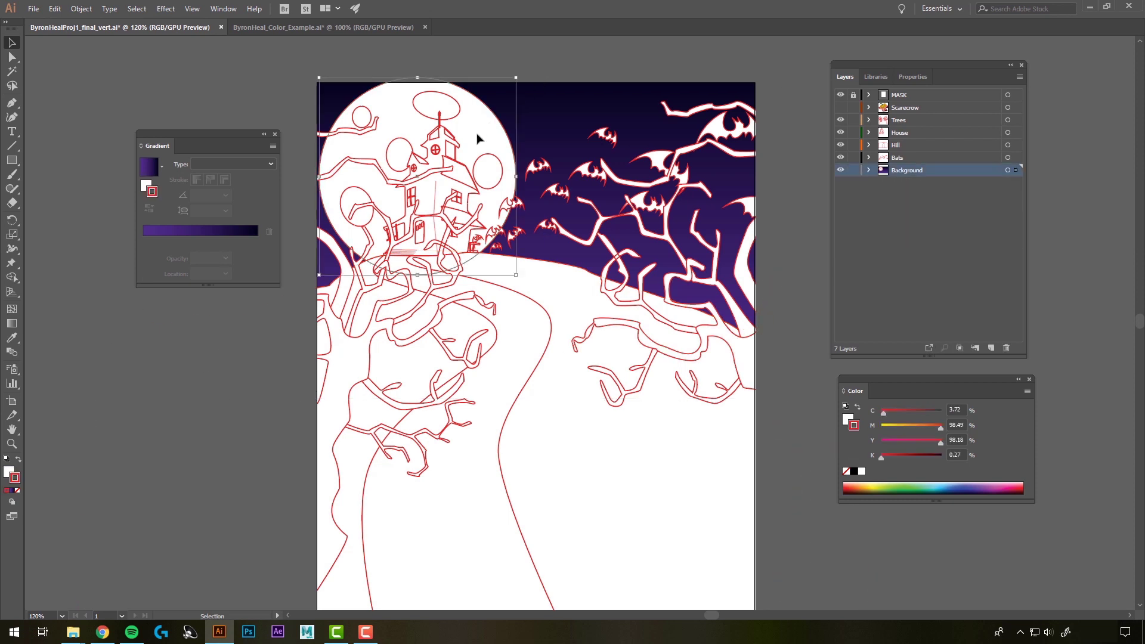
pyautogui.click(17, 491)
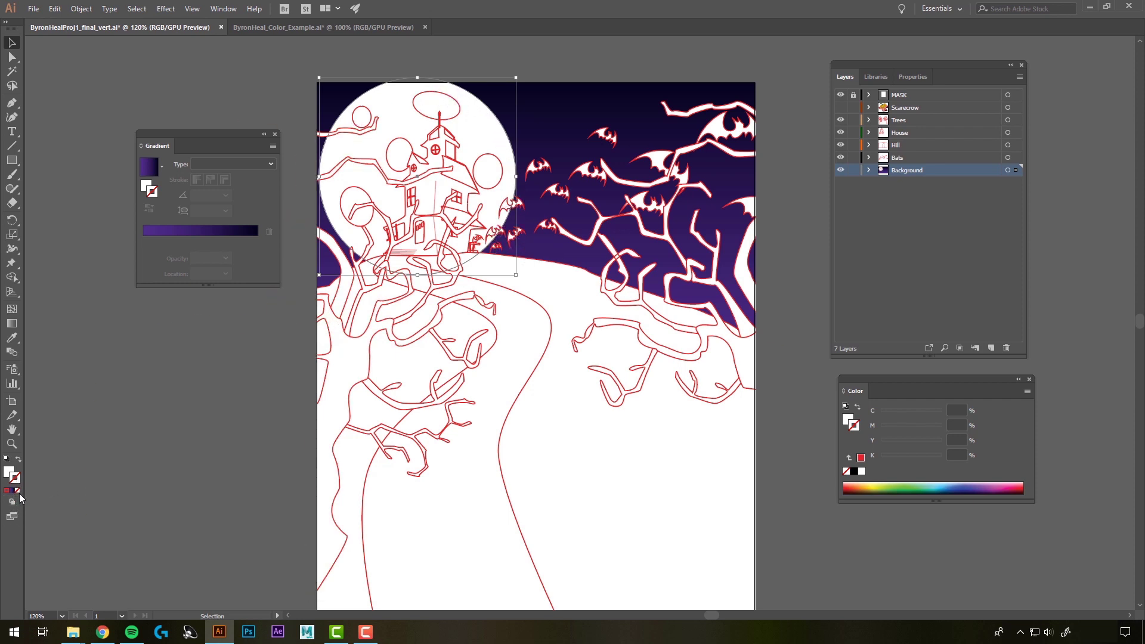
pyautogui.click(8, 472)
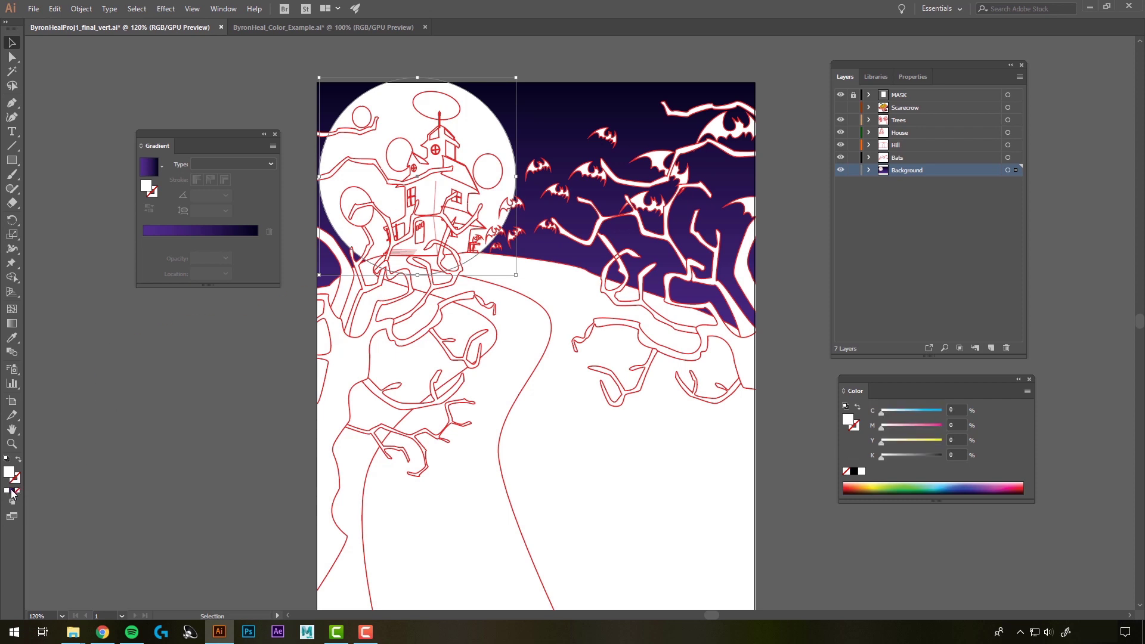
pyautogui.click(12, 491)
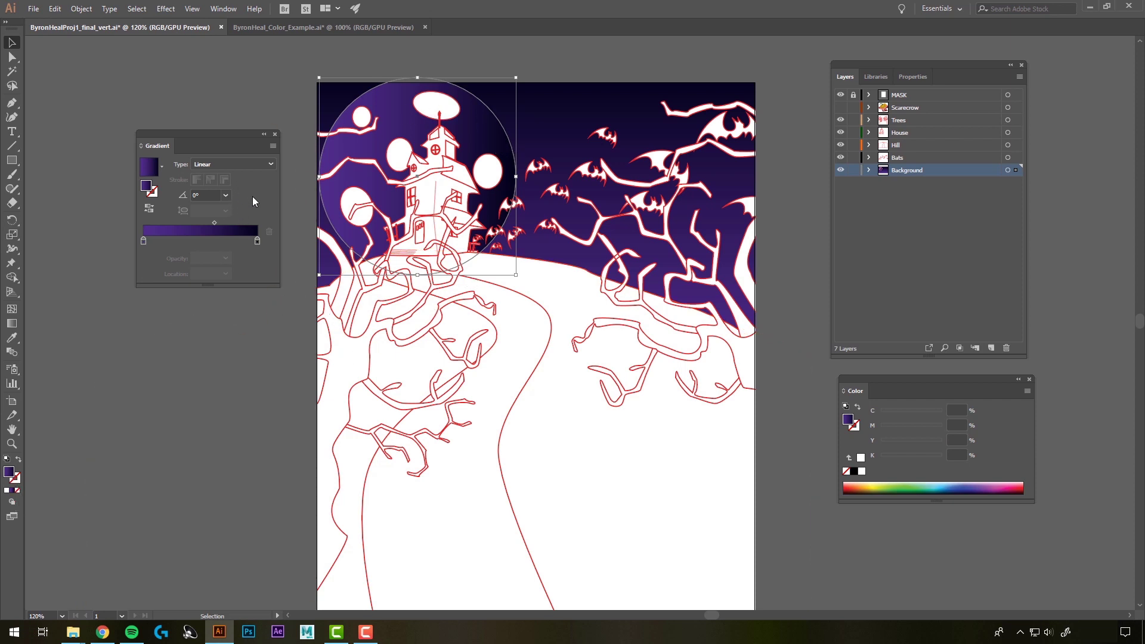
pyautogui.click(252, 164)
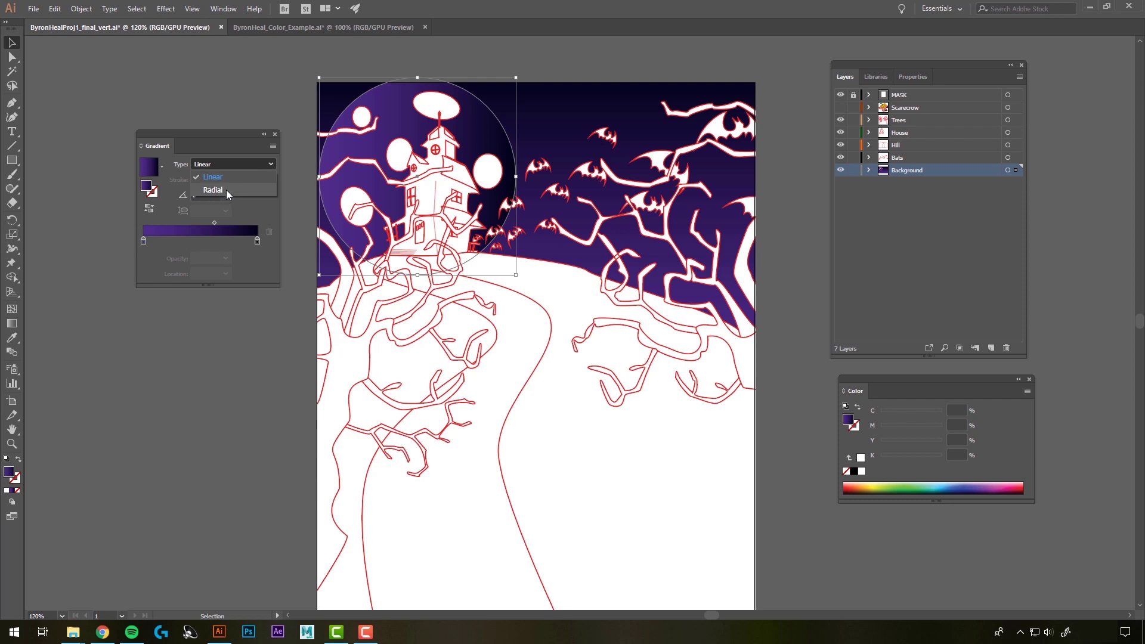
pyautogui.click(227, 189)
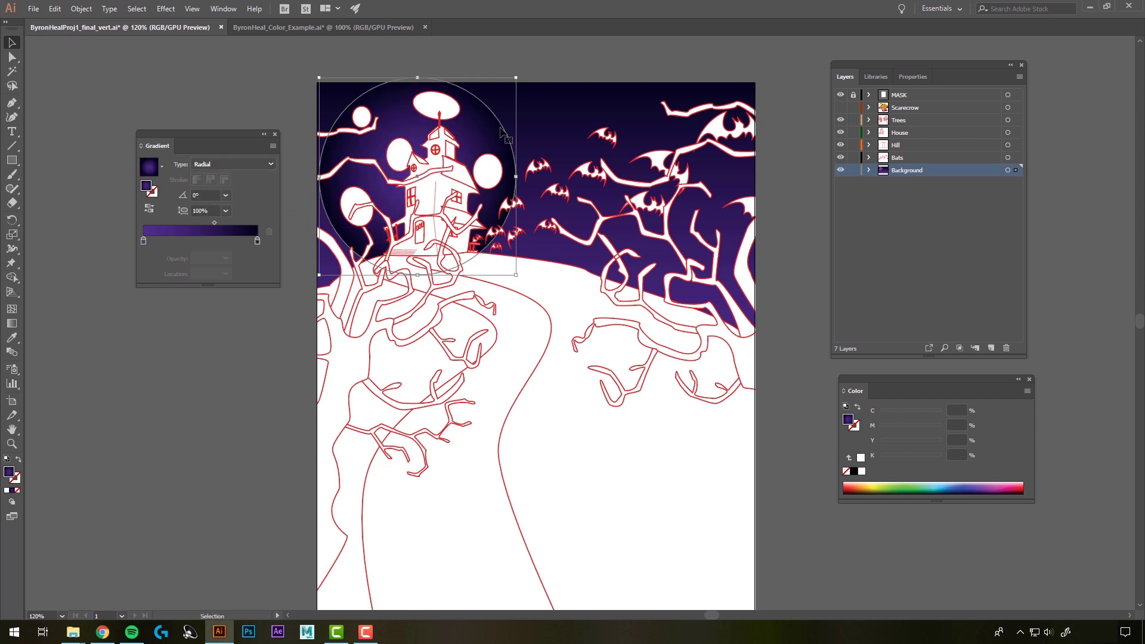
# Step: Color the moon gradient's inner stop pale cream yellow, about C 4, M 0, Y 31, K 0
pyautogui.doubleClick(143, 241)
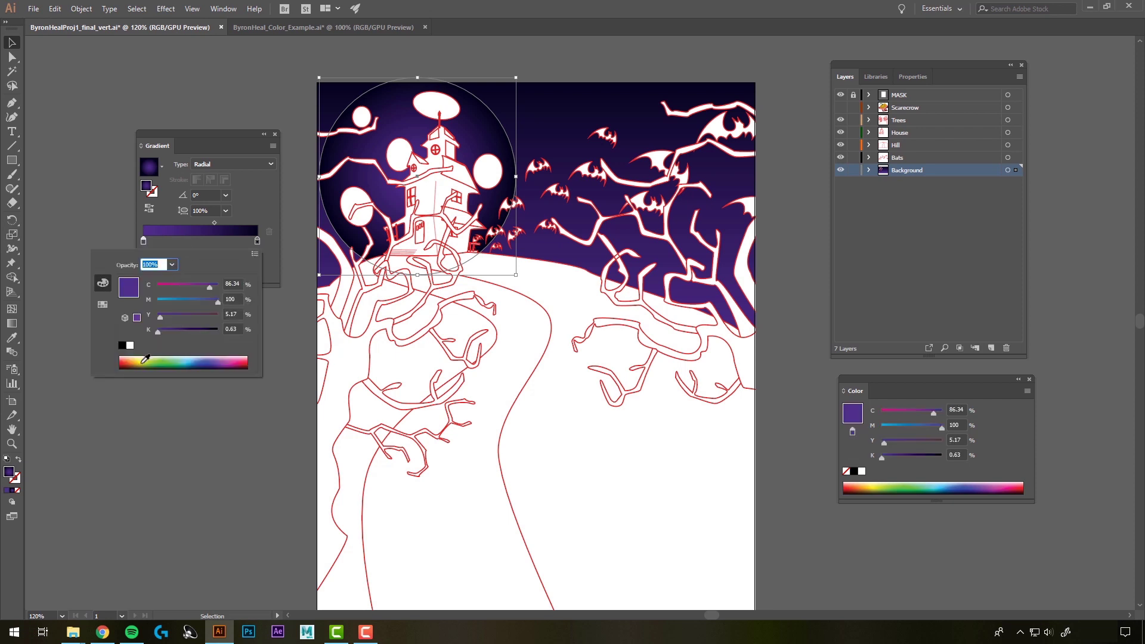
pyautogui.moveTo(145, 360); pyautogui.dragTo(147, 352)
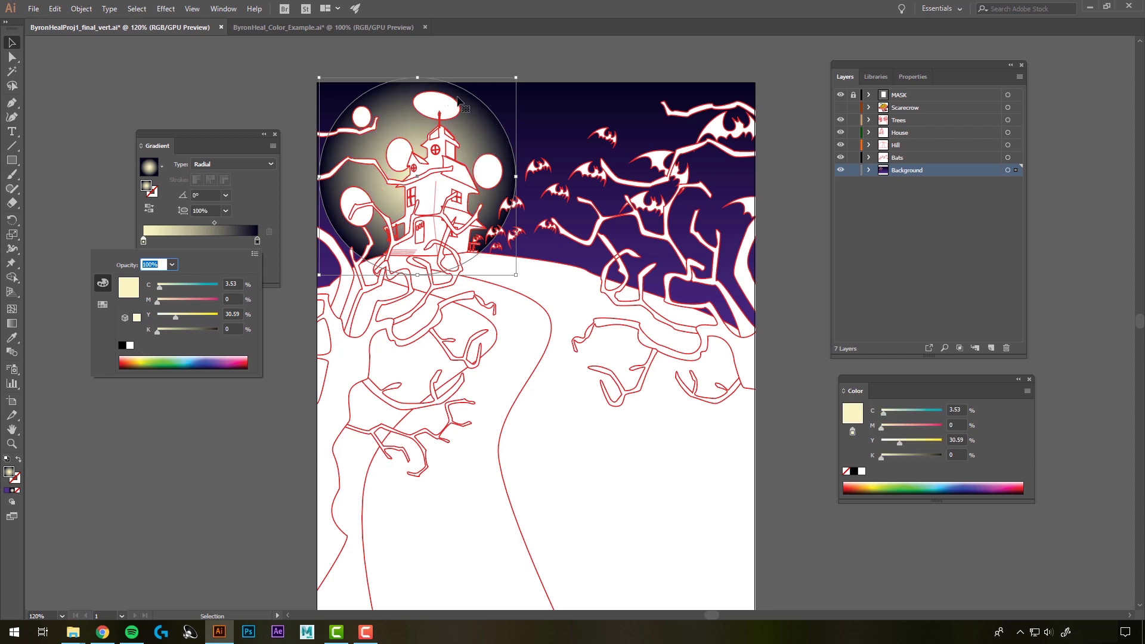
pyautogui.click(231, 76)
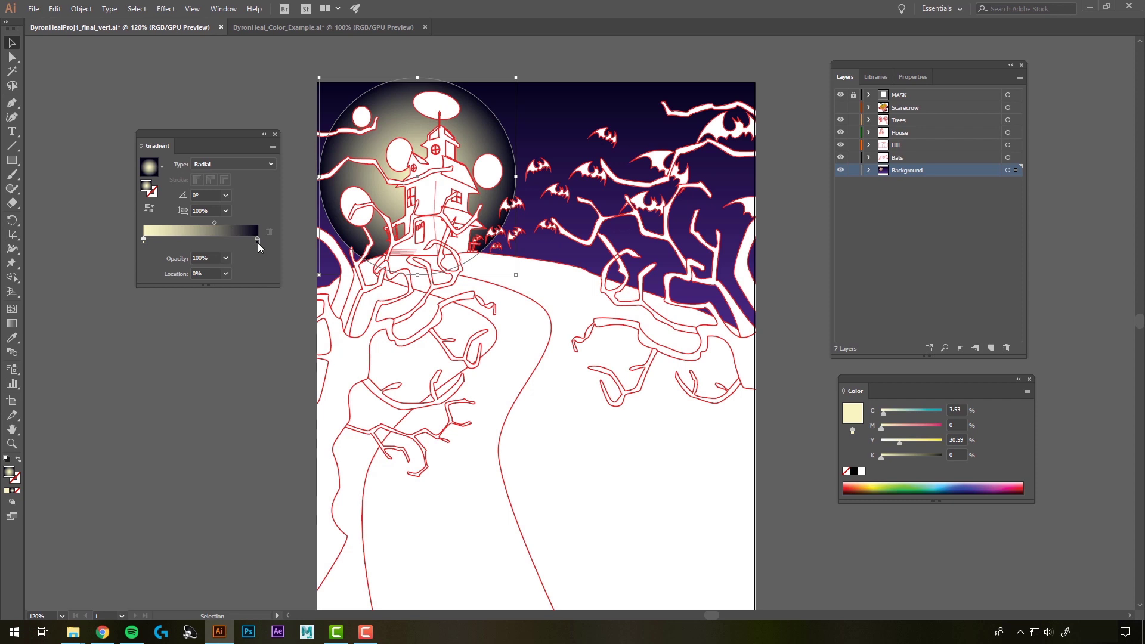
# Step: Color the moon gradient's outer stop soft yellow, about C 13, M 0, K 0 with Y reduced to 66%, and deselect the moon
pyautogui.doubleClick(257, 242)
pyautogui.click(145, 360)
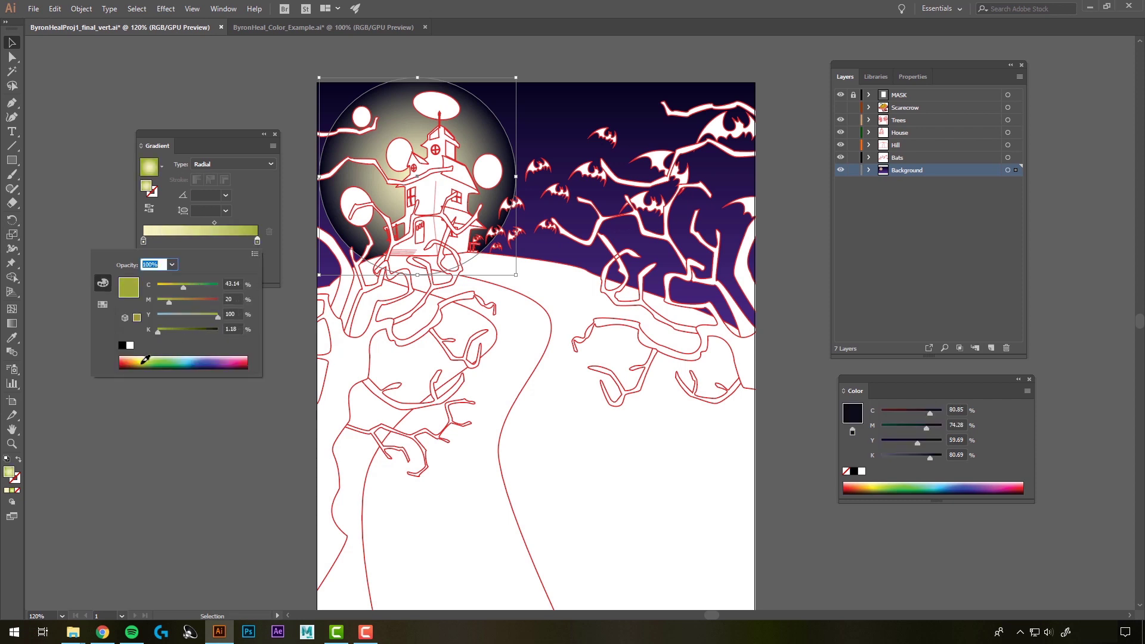
pyautogui.moveTo(145, 360); pyautogui.dragTo(144, 356)
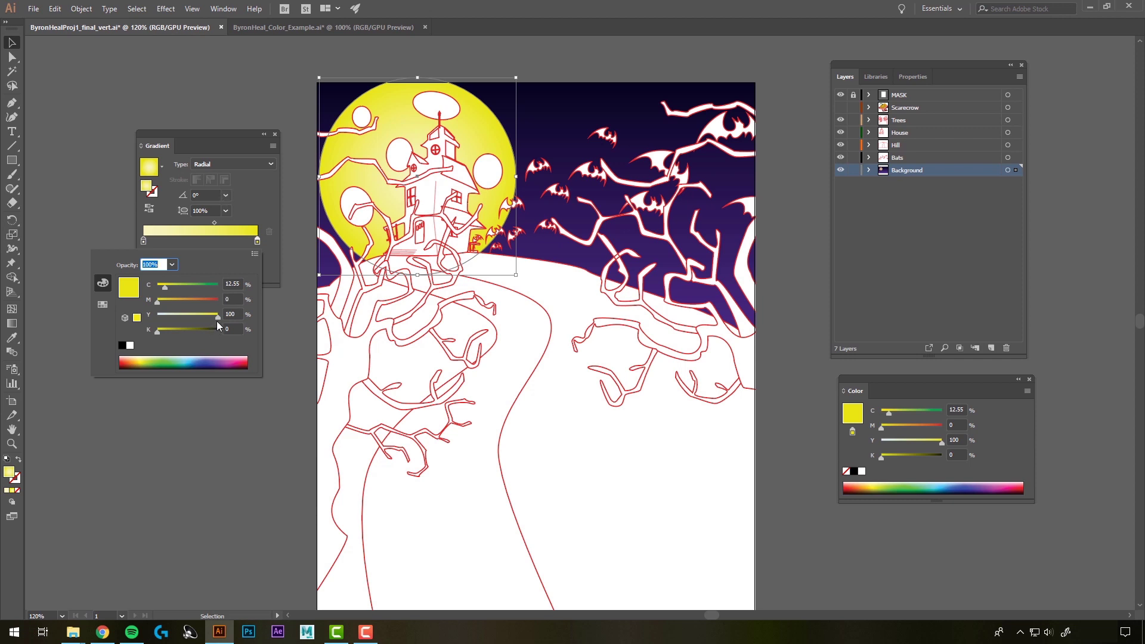
pyautogui.moveTo(217, 317); pyautogui.dragTo(196, 317)
pyautogui.click(421, 141)
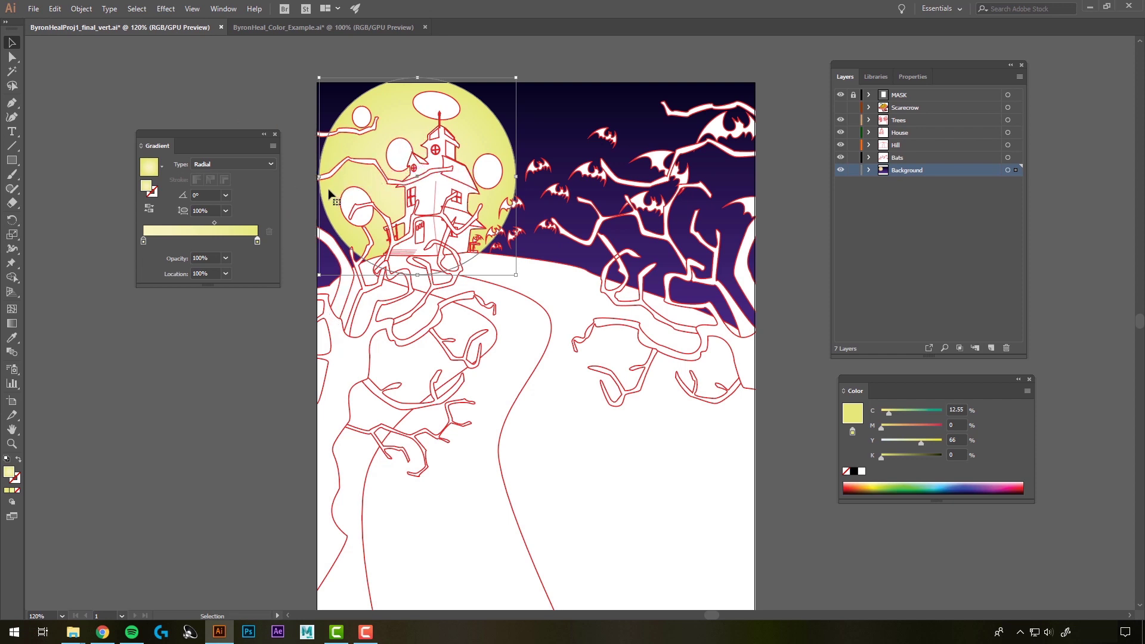
pyautogui.click(468, 48)
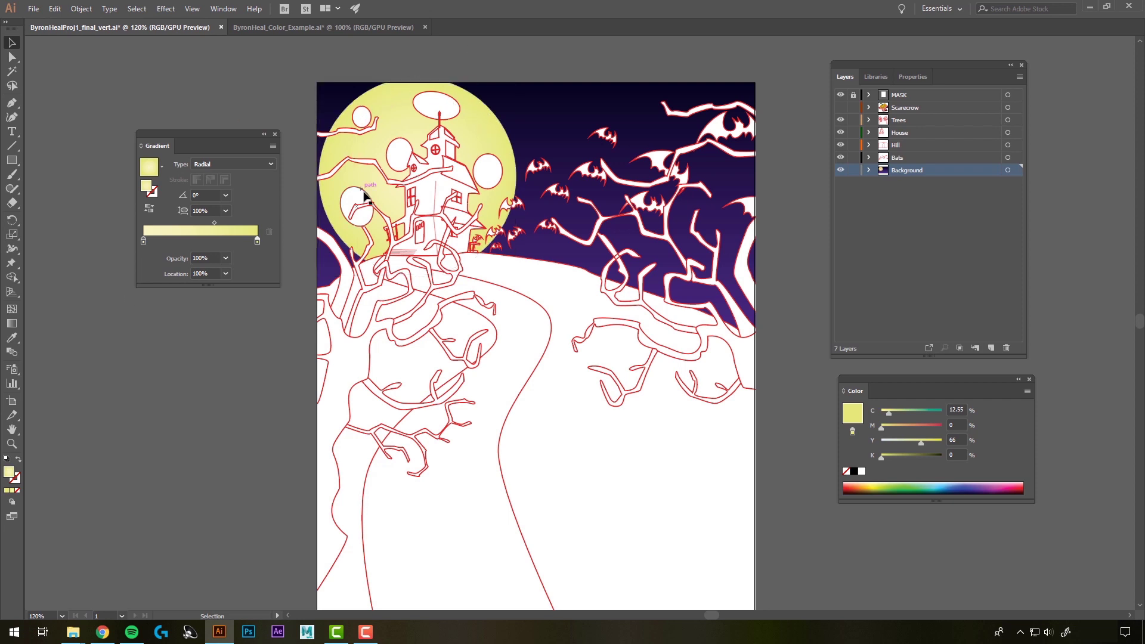
# Step: Try coloring the moon gradient's outer stop teal, about C 67, M 0, Y 47, K 0, and undo the change
pyautogui.click(486, 144)
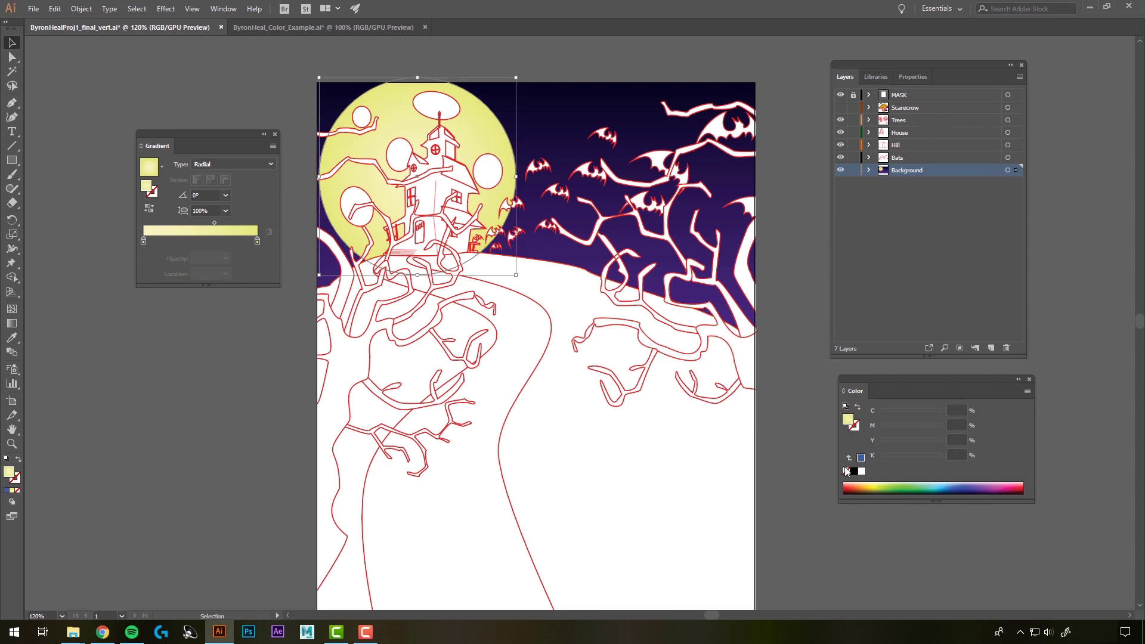
pyautogui.click(257, 242)
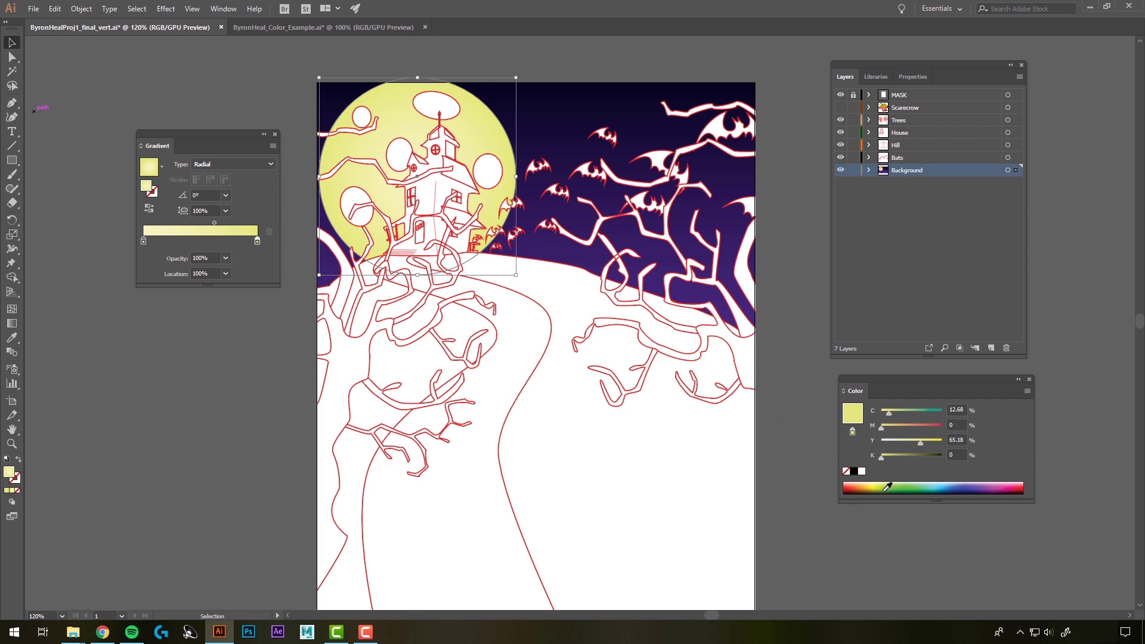
pyautogui.click(903, 486)
pyautogui.moveTo(904, 486); pyautogui.dragTo(932, 485)
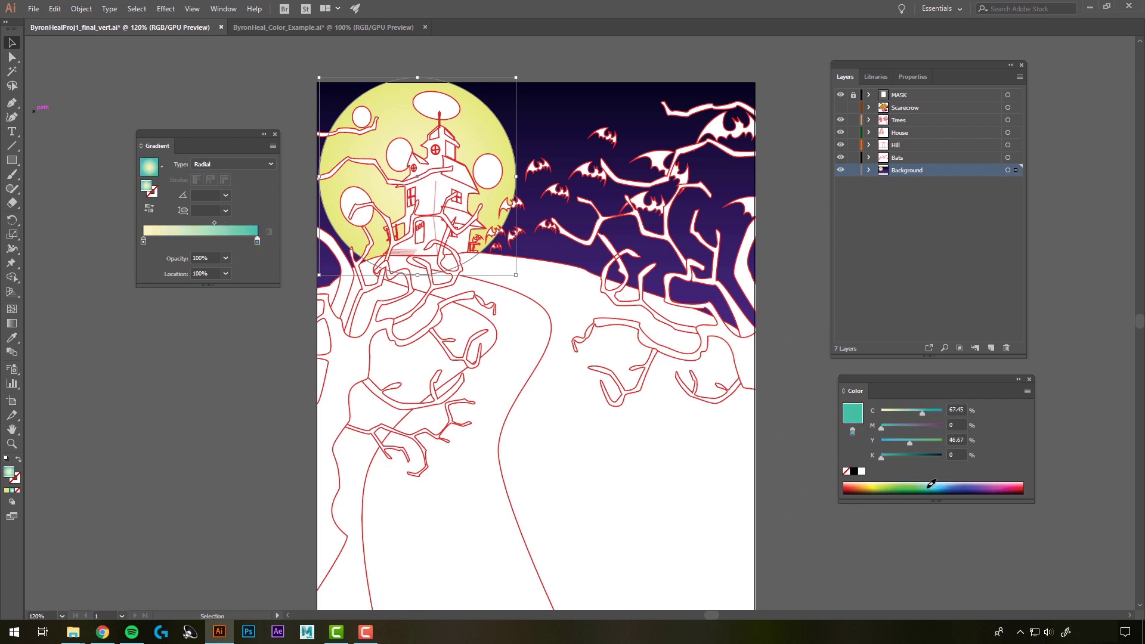
pyautogui.doubleClick(256, 241)
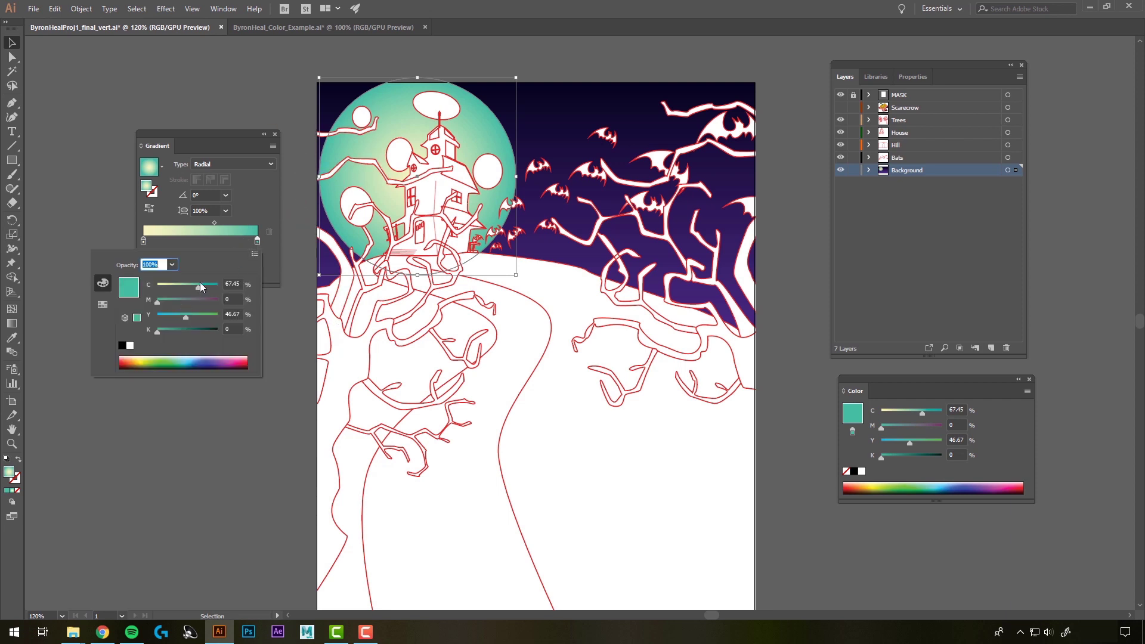
pyautogui.click(271, 256)
pyautogui.press('a')
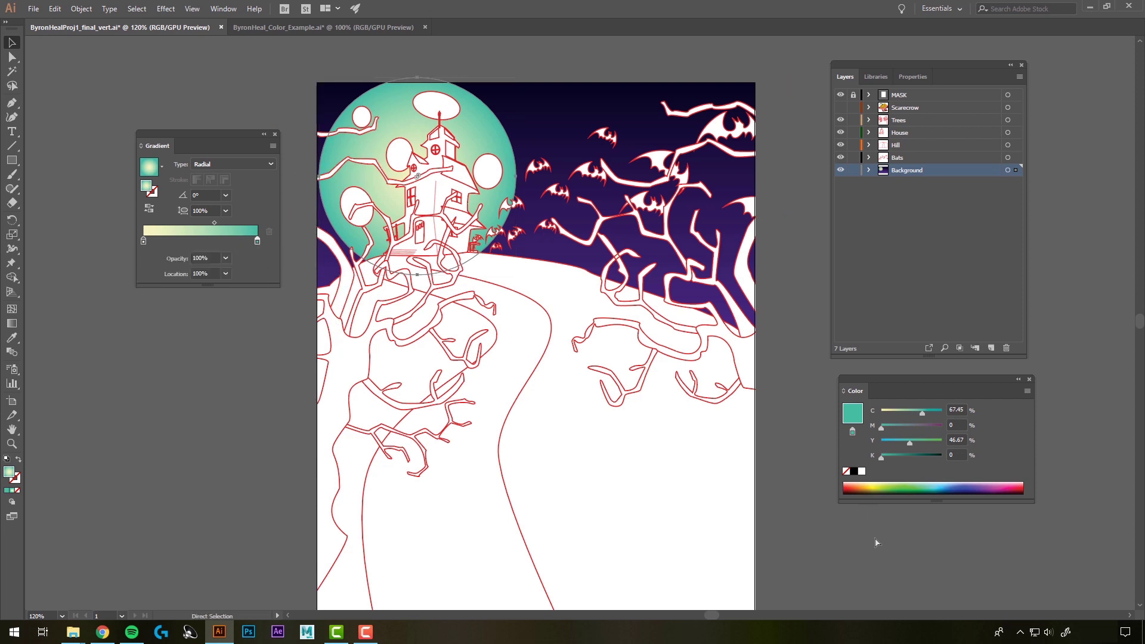
pyautogui.hotkey('ctrl', 'z')
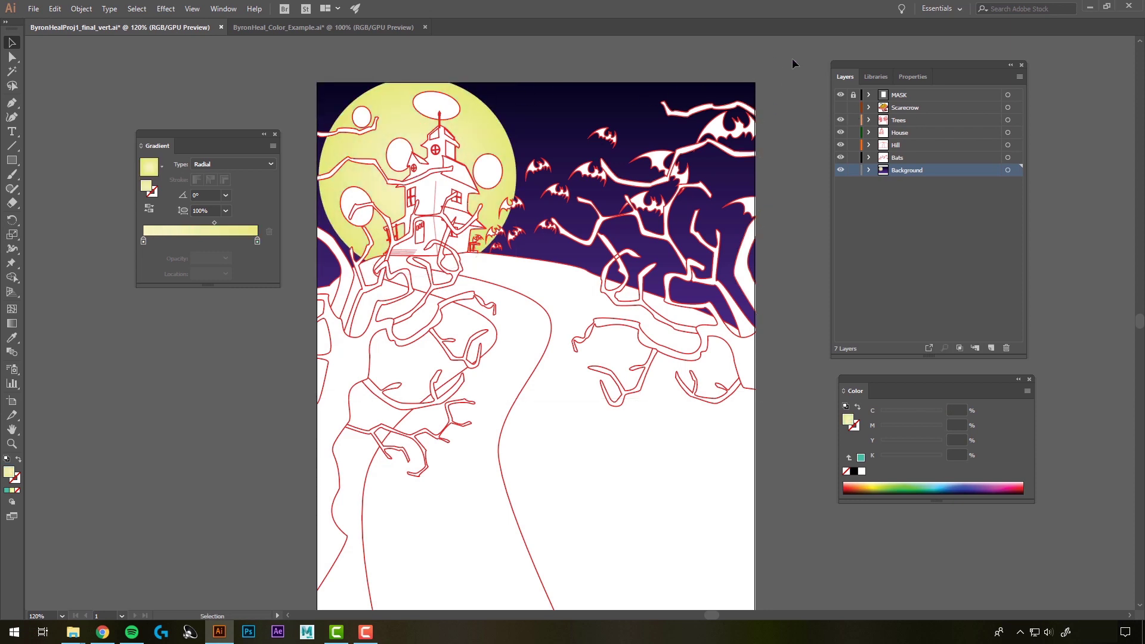
# Step: Show the Scarecrow layer and add a single middle stop to the moon's radial gradient at about 45%
pyautogui.click(841, 108)
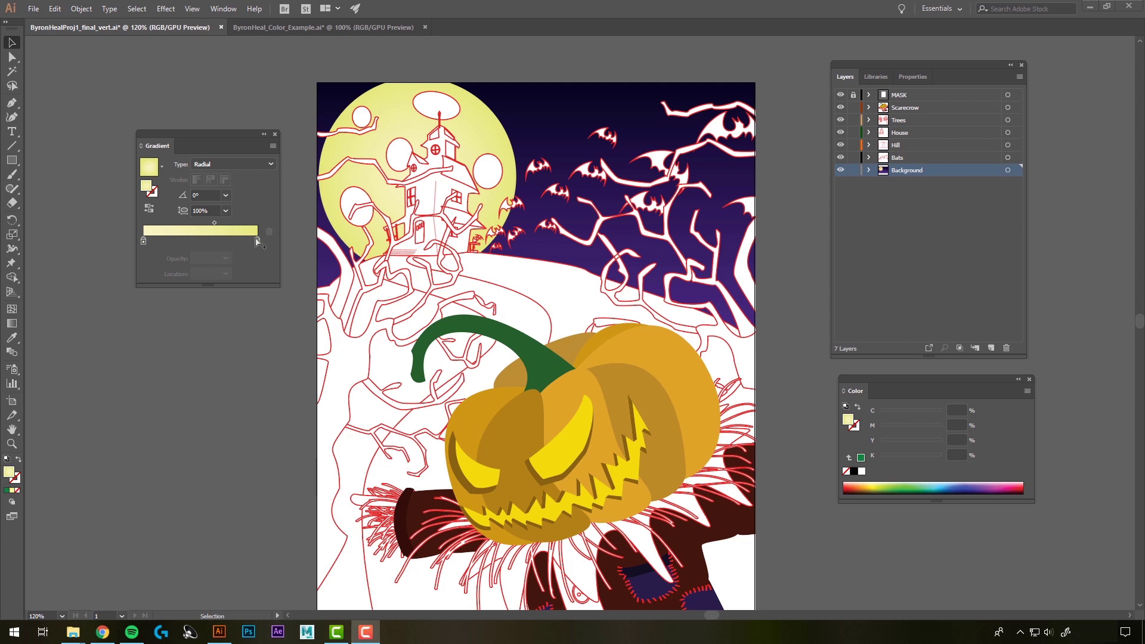
pyautogui.click(471, 130)
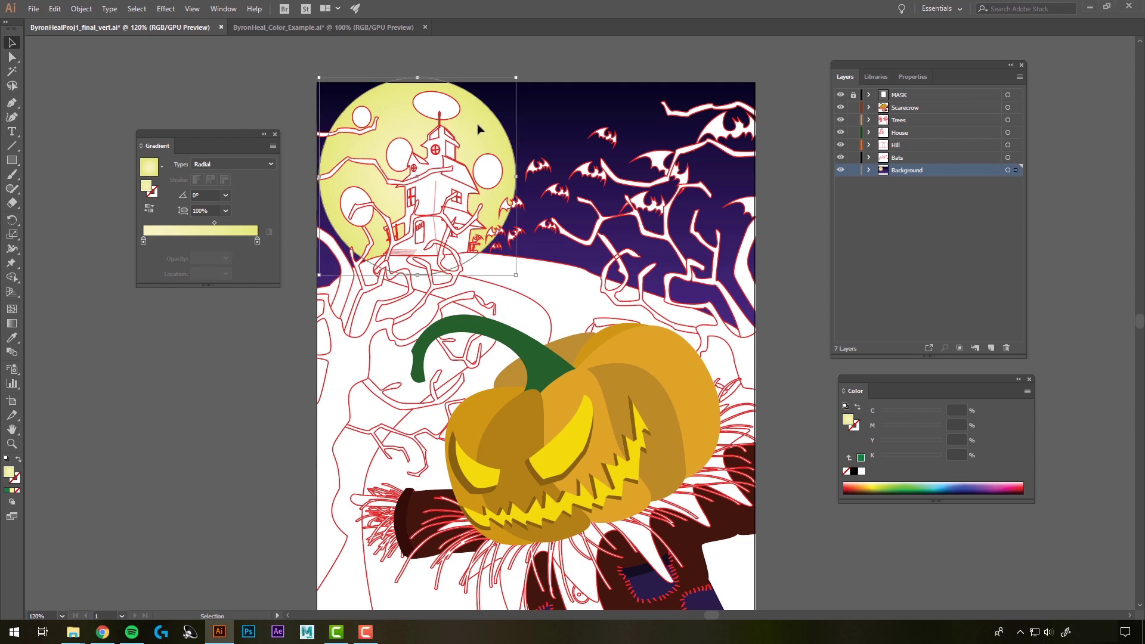
pyautogui.click(188, 241)
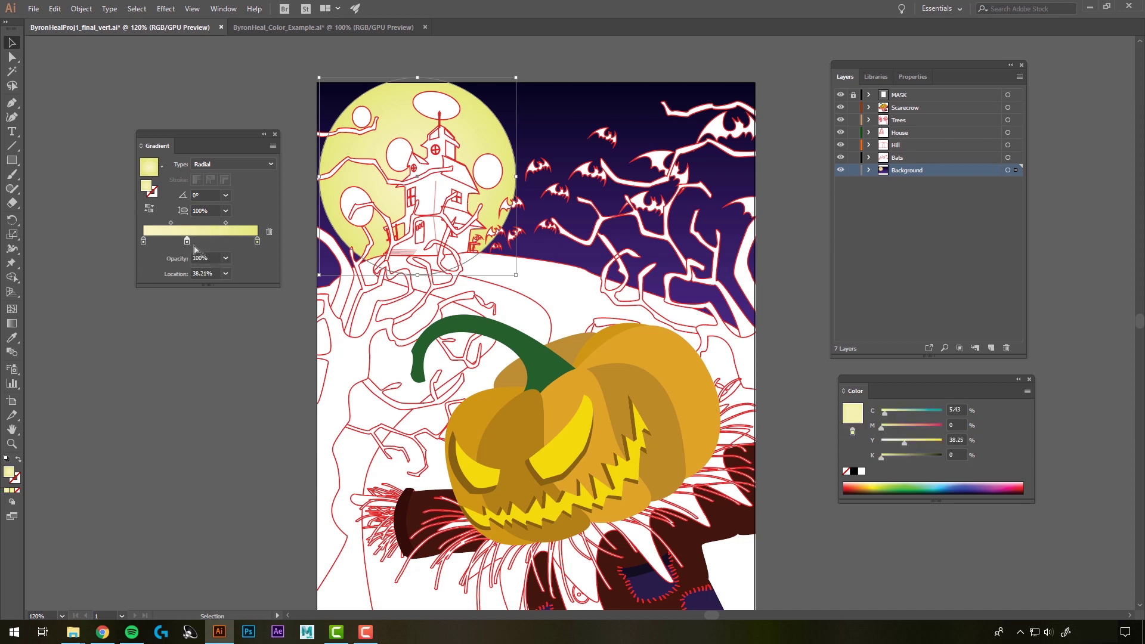
pyautogui.click(216, 241)
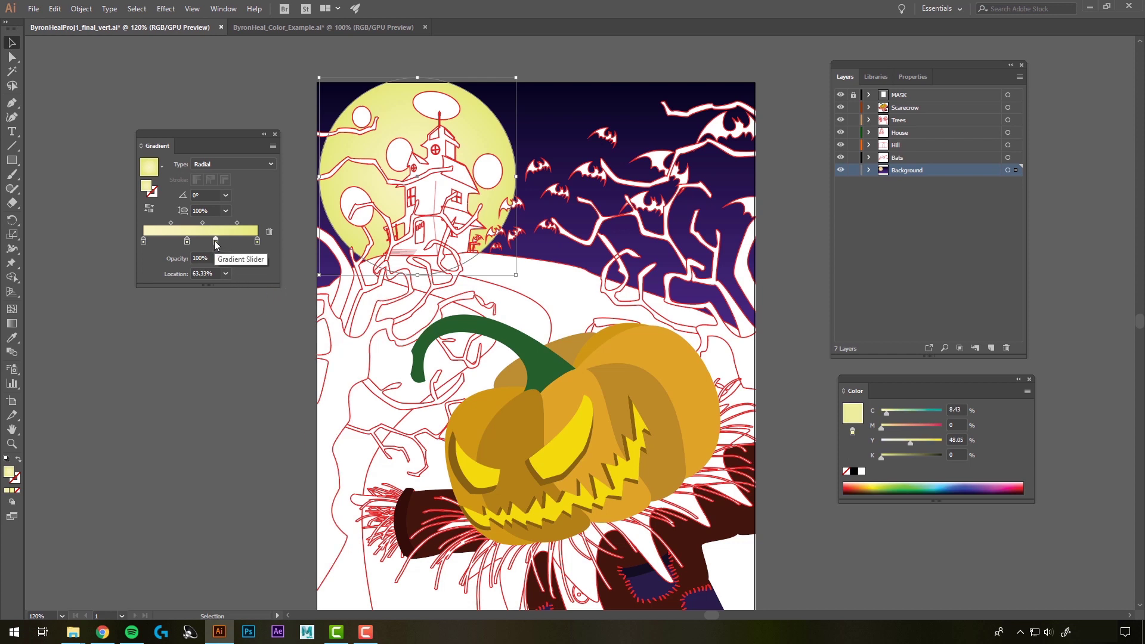
pyautogui.moveTo(216, 241)
pyautogui.mouseDown()
pyautogui.moveTo(216, 259)
pyautogui.moveTo(194, 241)
pyautogui.mouseUp()
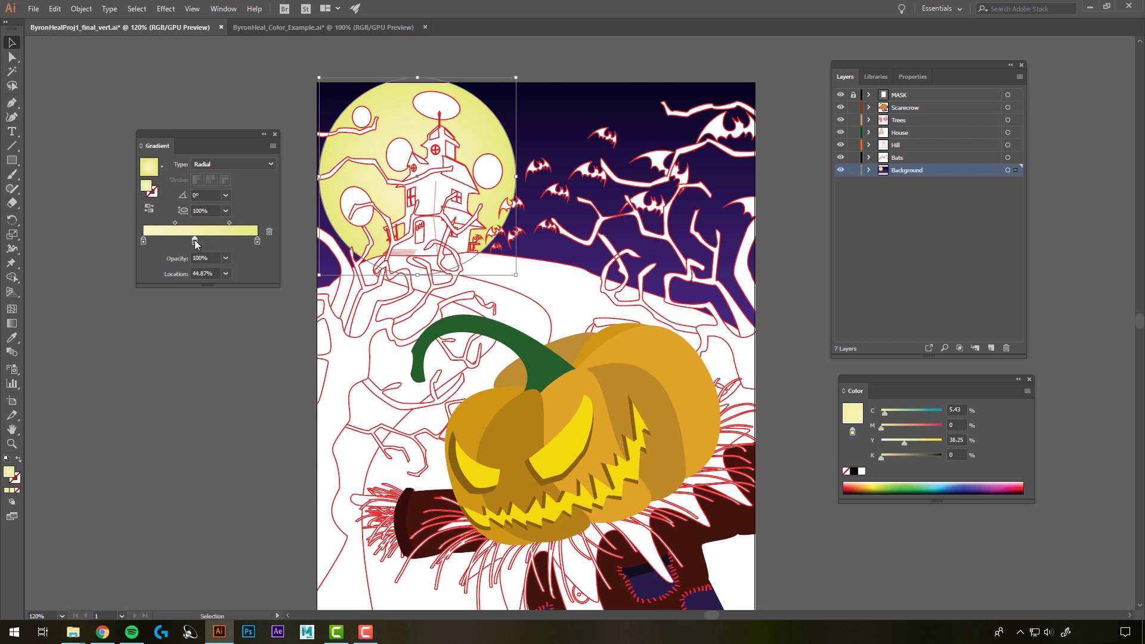
# Step: Color the moon gradient's middle stop green, about C 60, M 0, Y 100, K 0
pyautogui.doubleClick(195, 241)
pyautogui.click(171, 364)
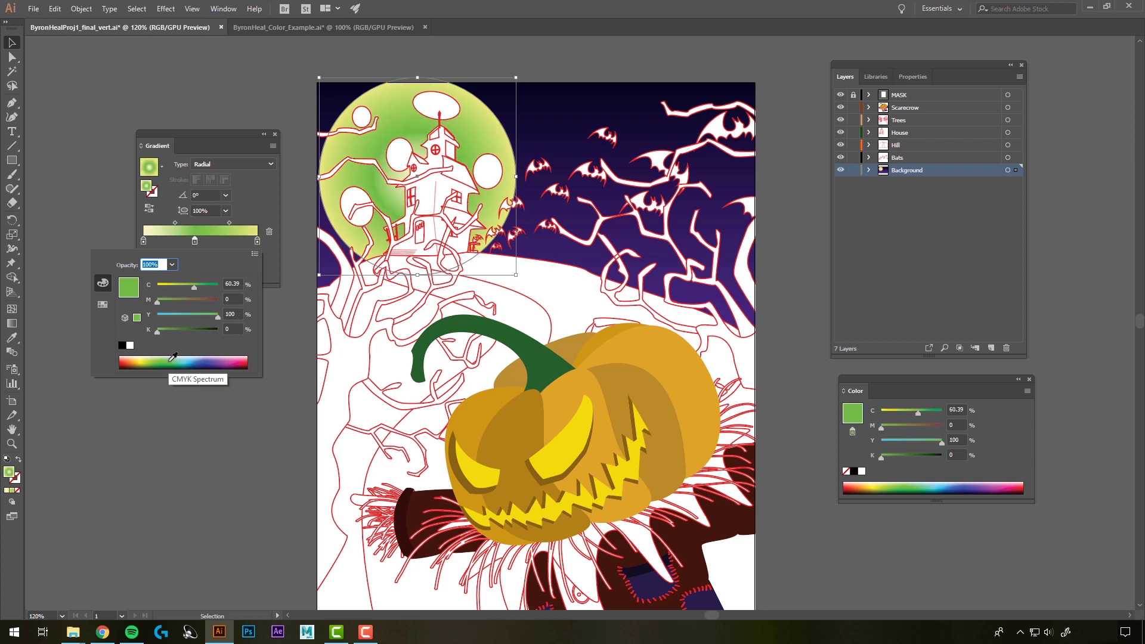
pyautogui.click(255, 191)
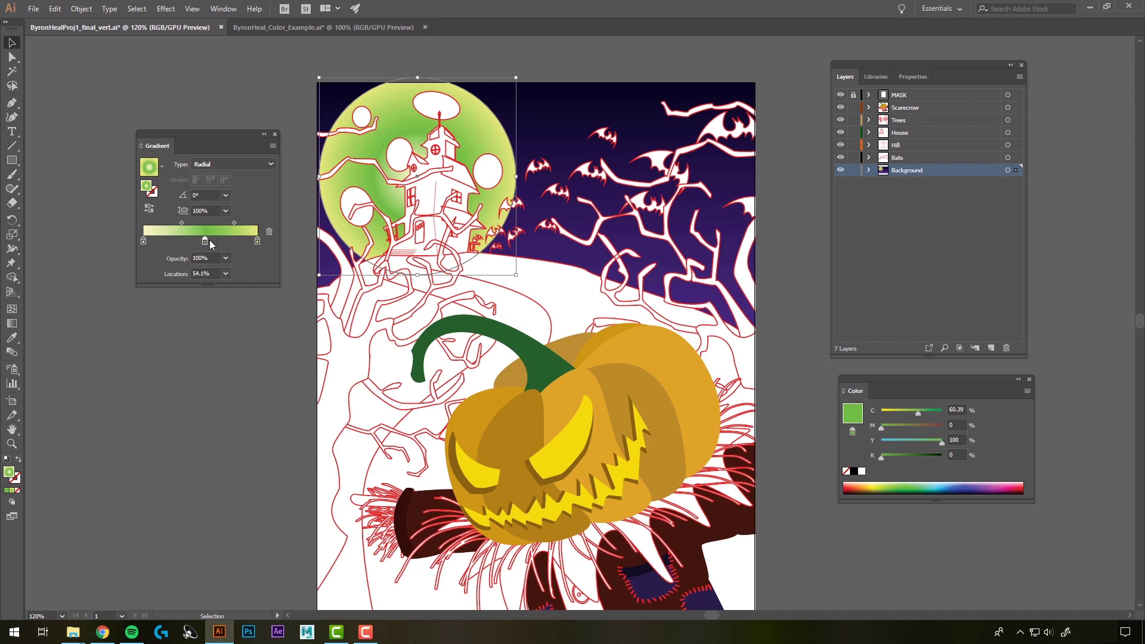
# Step: Move the moon gradient's green stop to about 54% and its inner midpoint to about 79%, and deselect the moon
pyautogui.moveTo(210, 240); pyautogui.dragTo(193, 223)
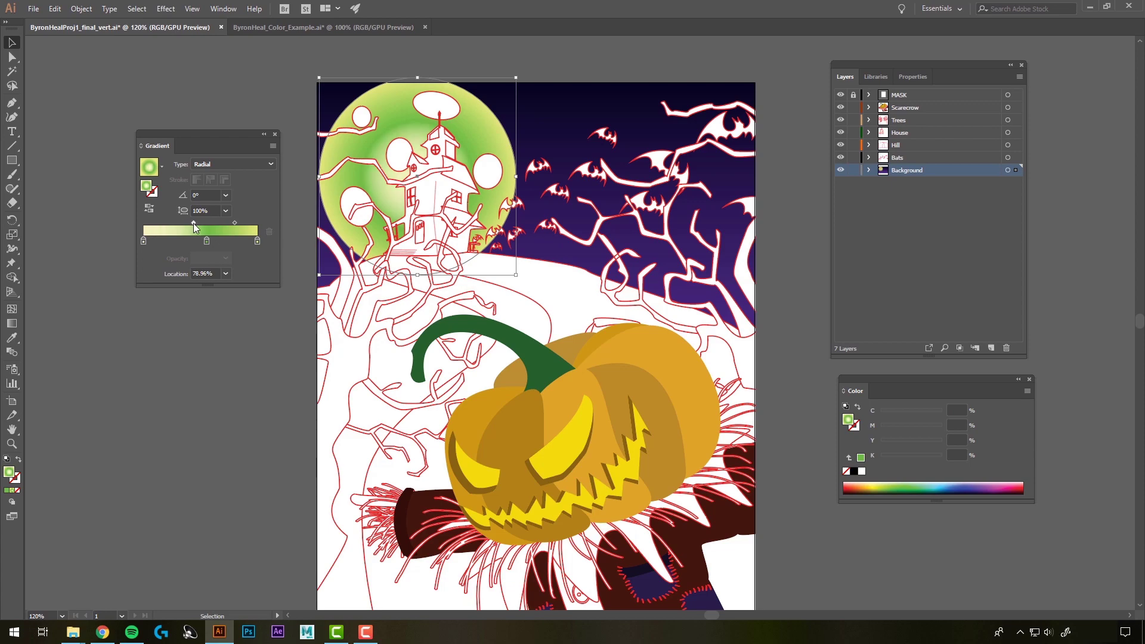
pyautogui.click(917, 550)
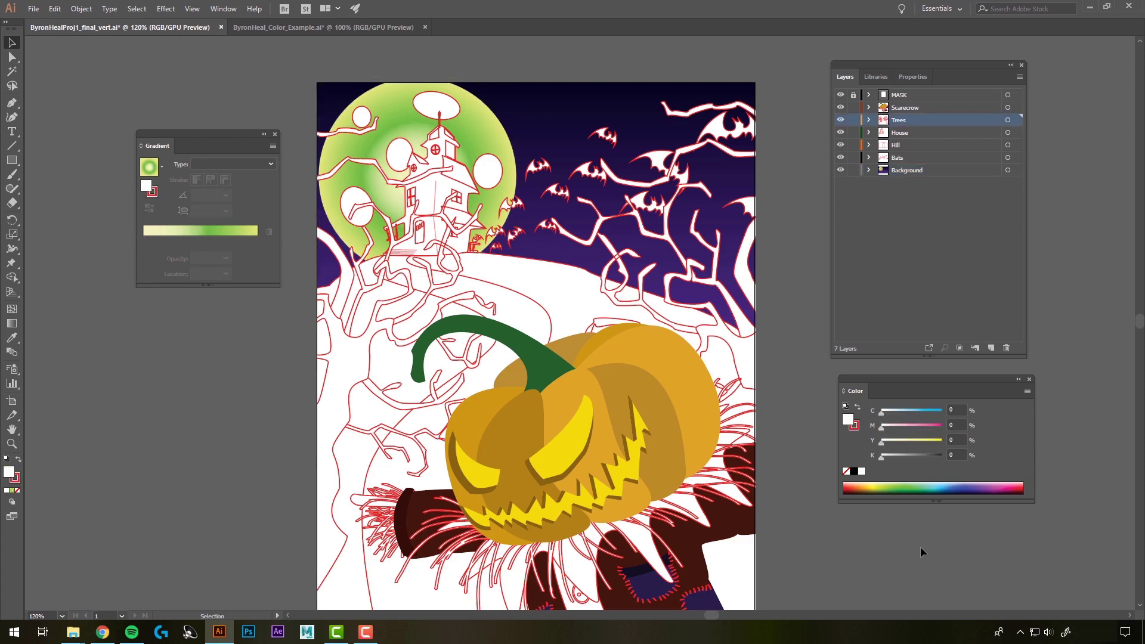